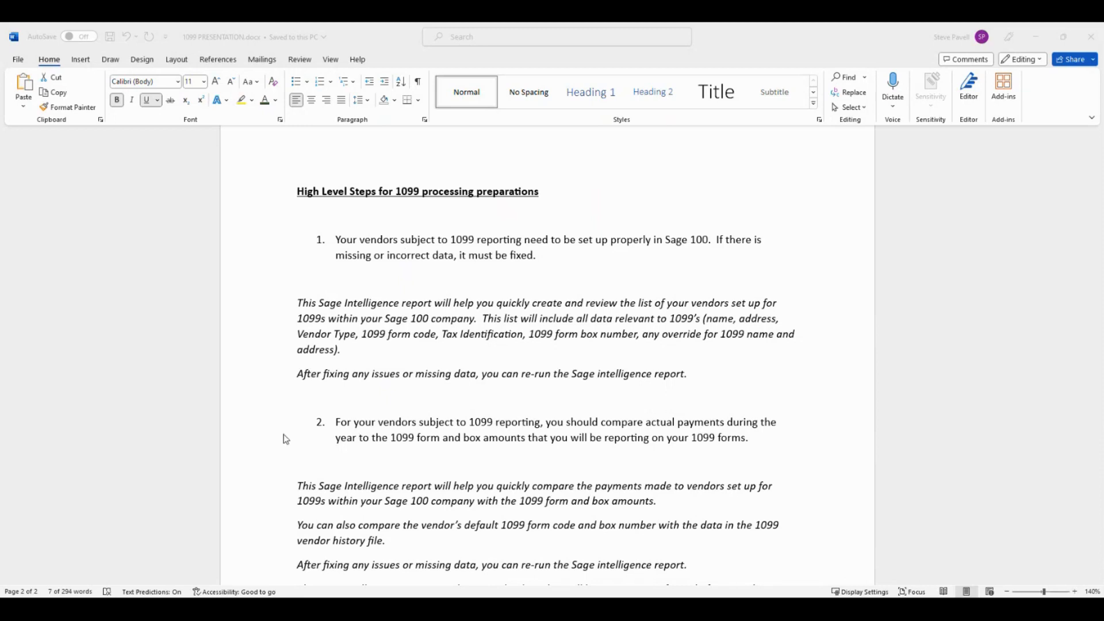
Step: Read through the high-level steps for 1099 processing preparations in the document
scroll(286, 439, down, 1)
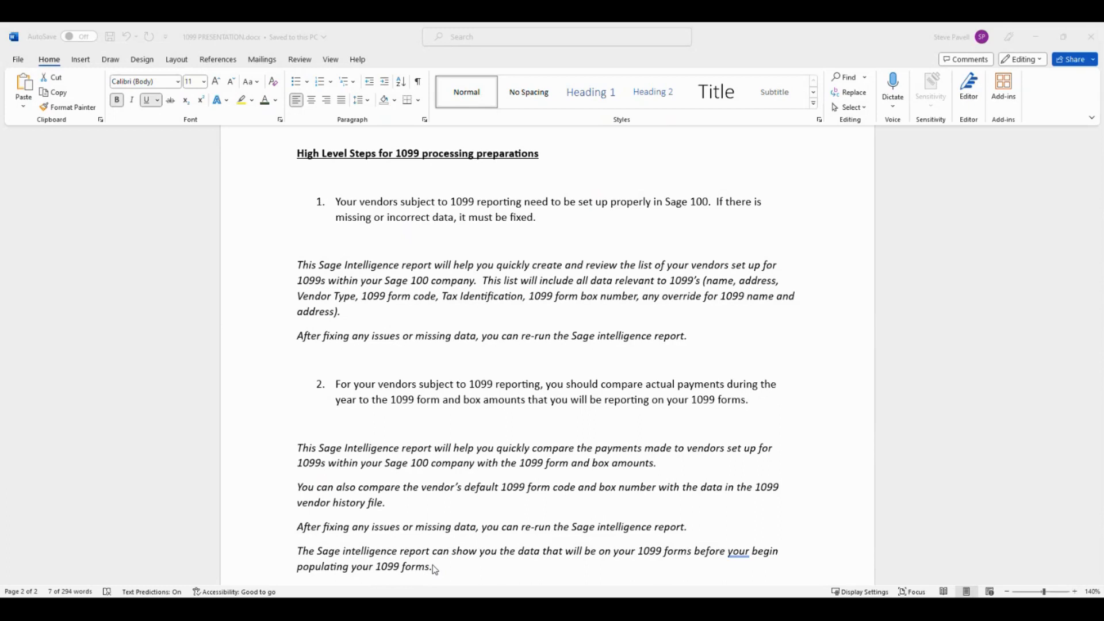
scroll(433, 564, down, 2)
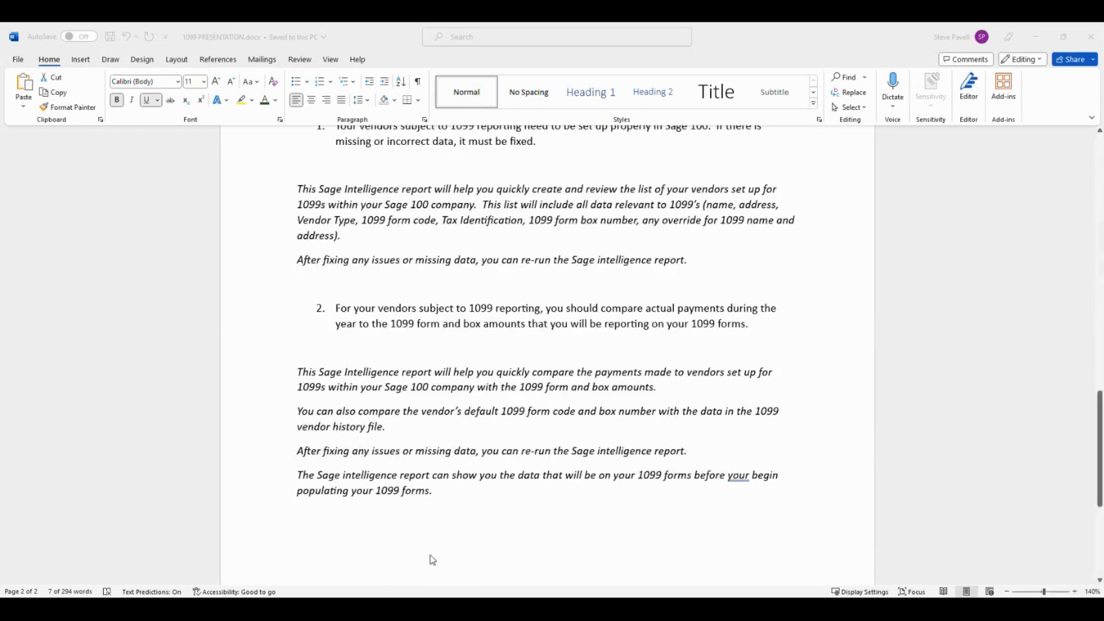
scroll(433, 560, up, 1)
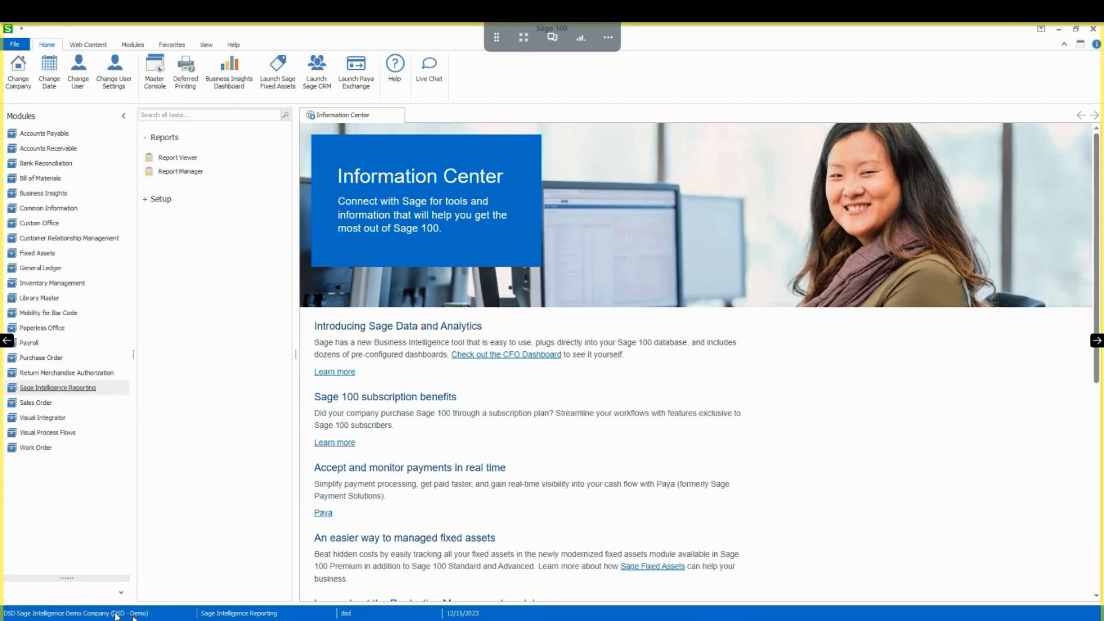
Step: Switch to Sage 100, open the Report Manager and run DSD_1099_REPORT from the AP REPORTS folder
click(177, 173)
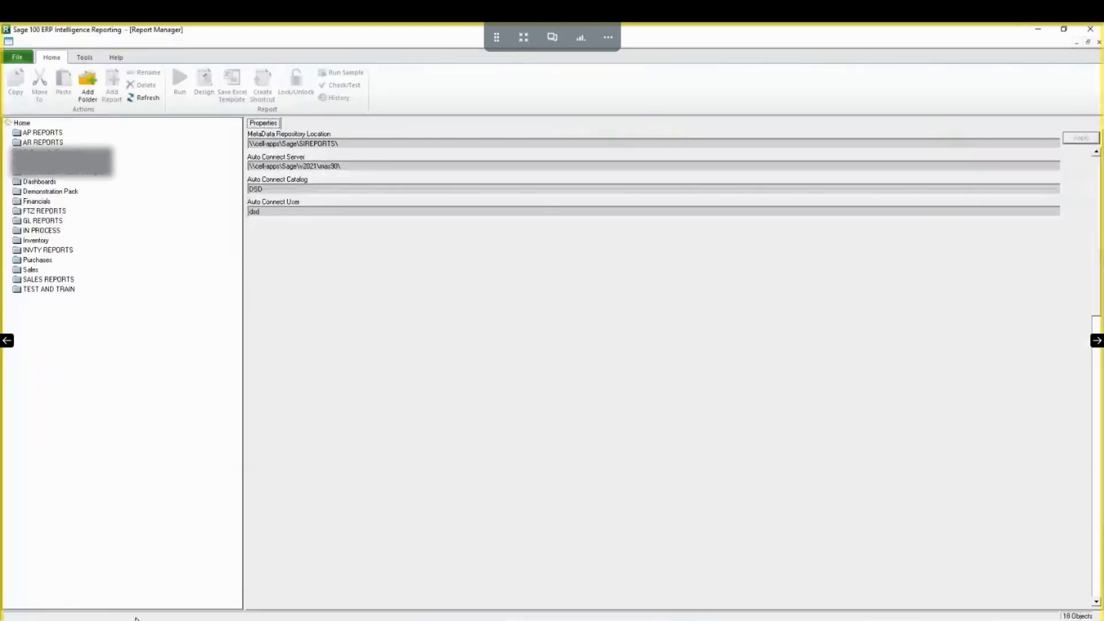
double_click(41, 133)
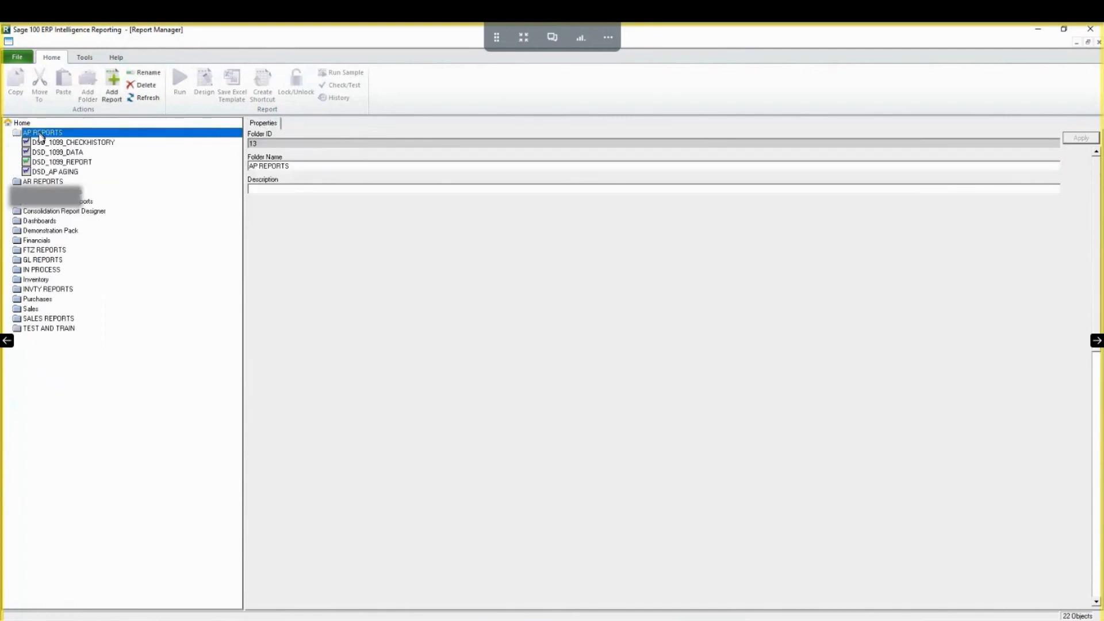
click(47, 163)
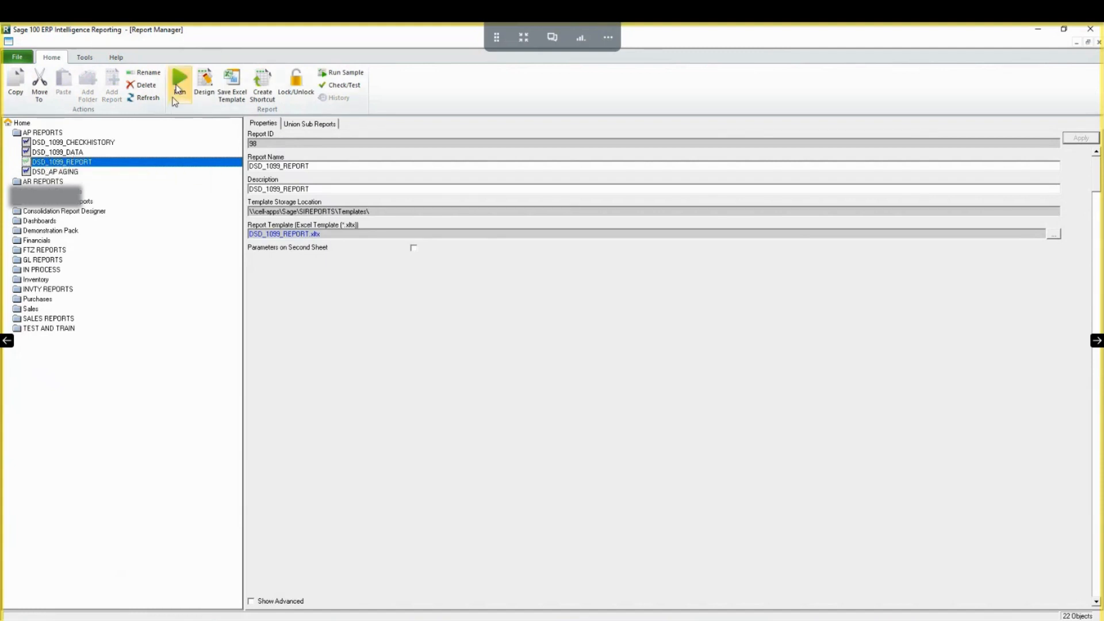
click(180, 83)
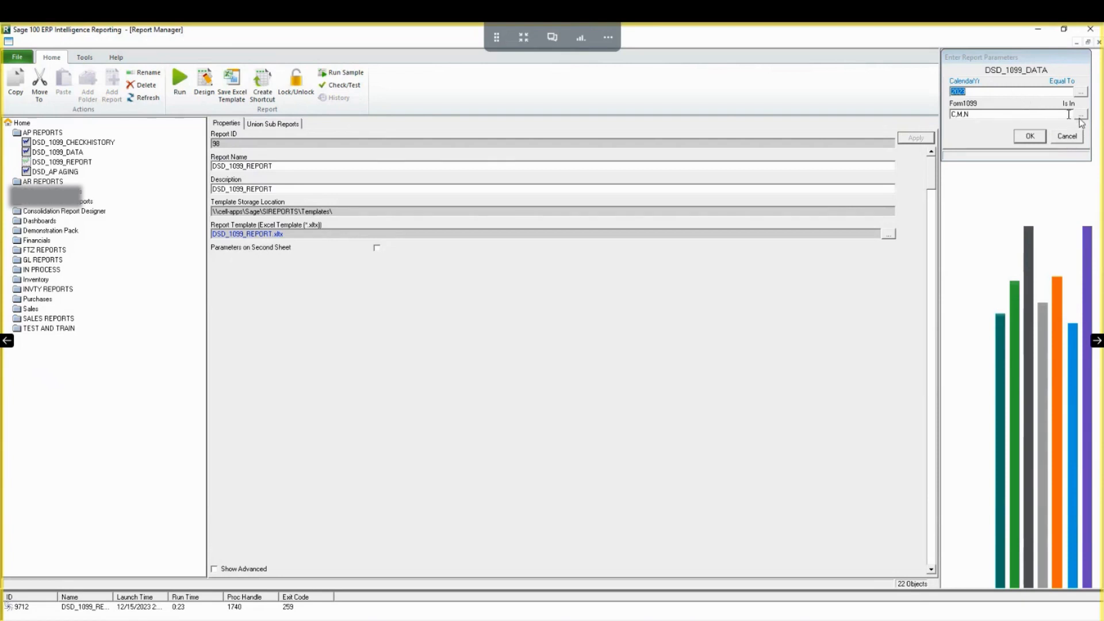
Step: Select all Form1099 codes for DSD_1099_DATA and accept the parameters for calendar year 2023
click(1081, 114)
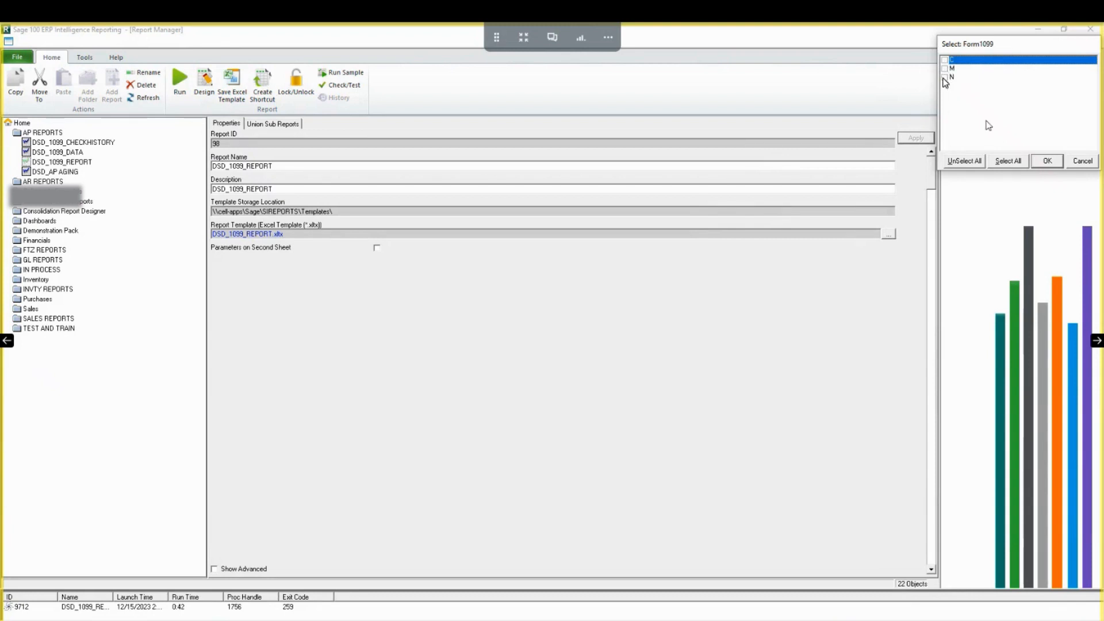
click(1007, 162)
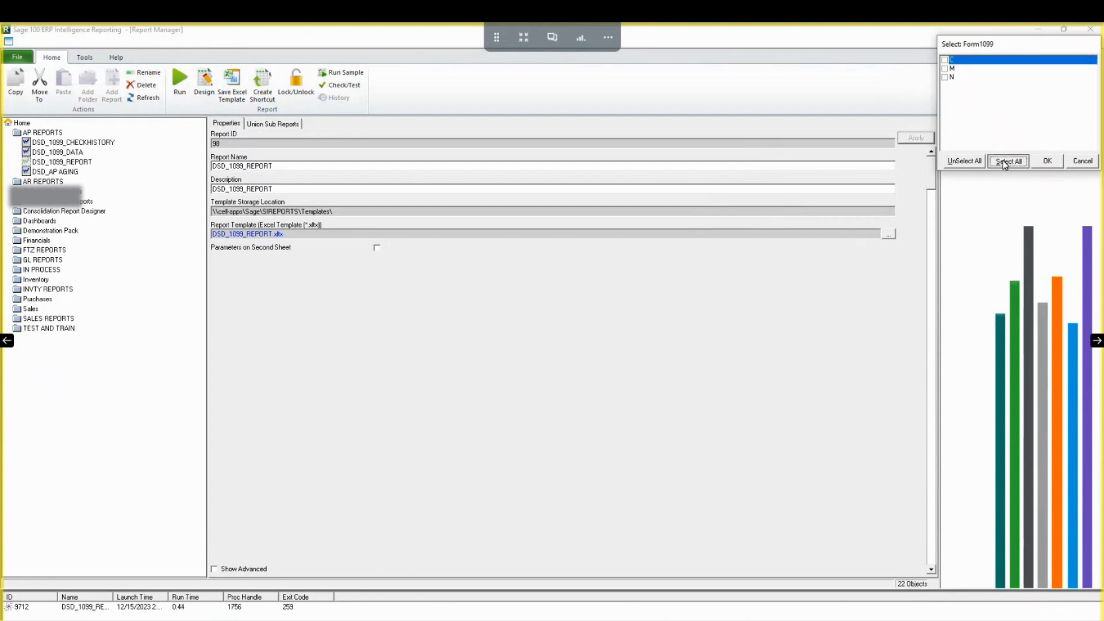
click(1046, 162)
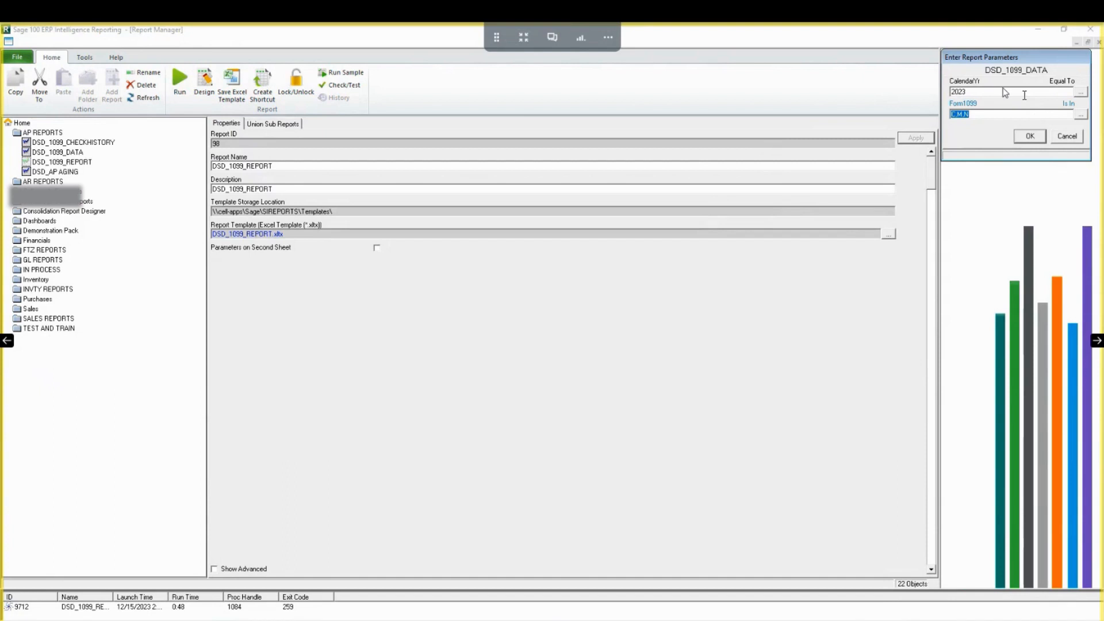
click(1029, 136)
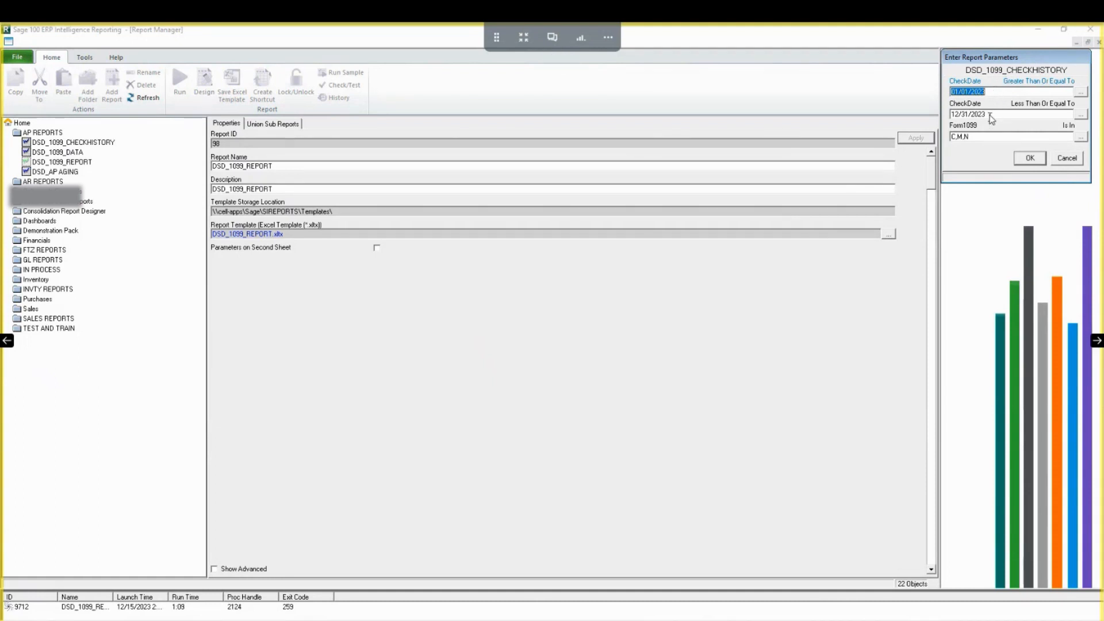
Step: Select Form1099 codes C, M and N for DSD_1099_CHECKHISTORY and accept the check dates 01/01/2023 to 12/31/2023
click(1082, 138)
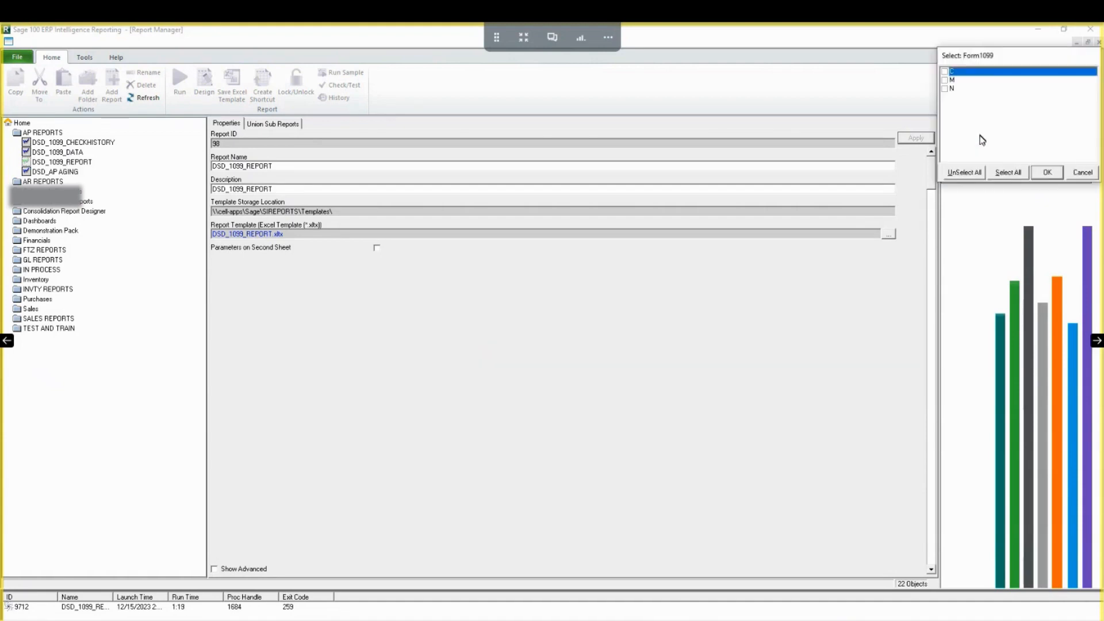
click(945, 73)
click(946, 80)
click(949, 90)
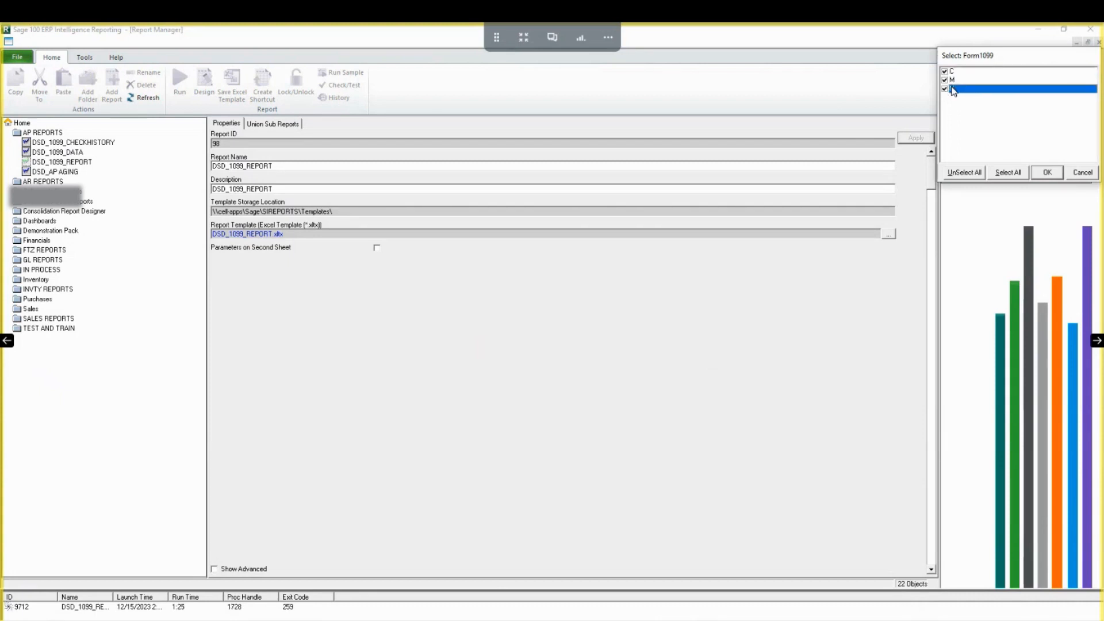
click(1046, 173)
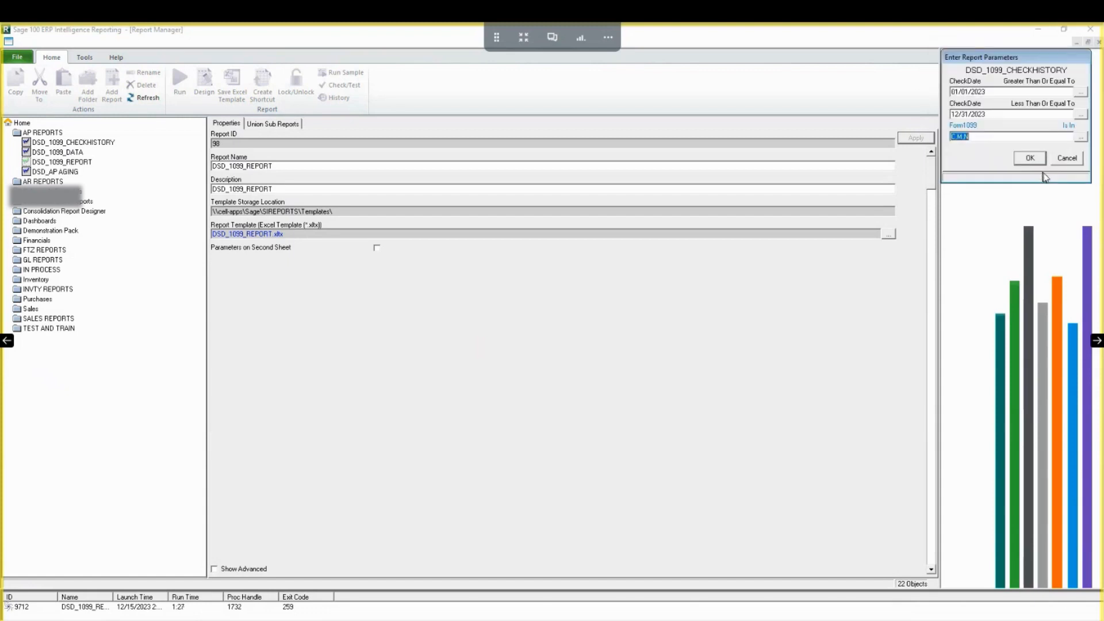
click(1029, 161)
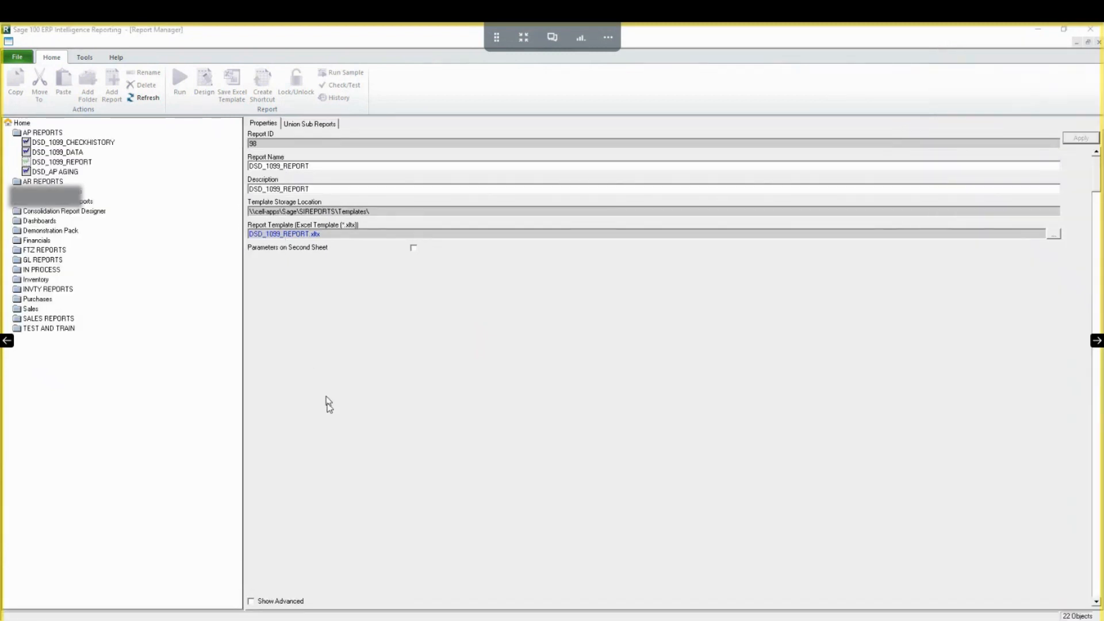
Step: Maximize the generated report workbook in Excel and review its CHECKS, 1099_DATA, PvtVendChkHist and Pvt1099FormVend sheets
click(8, 340)
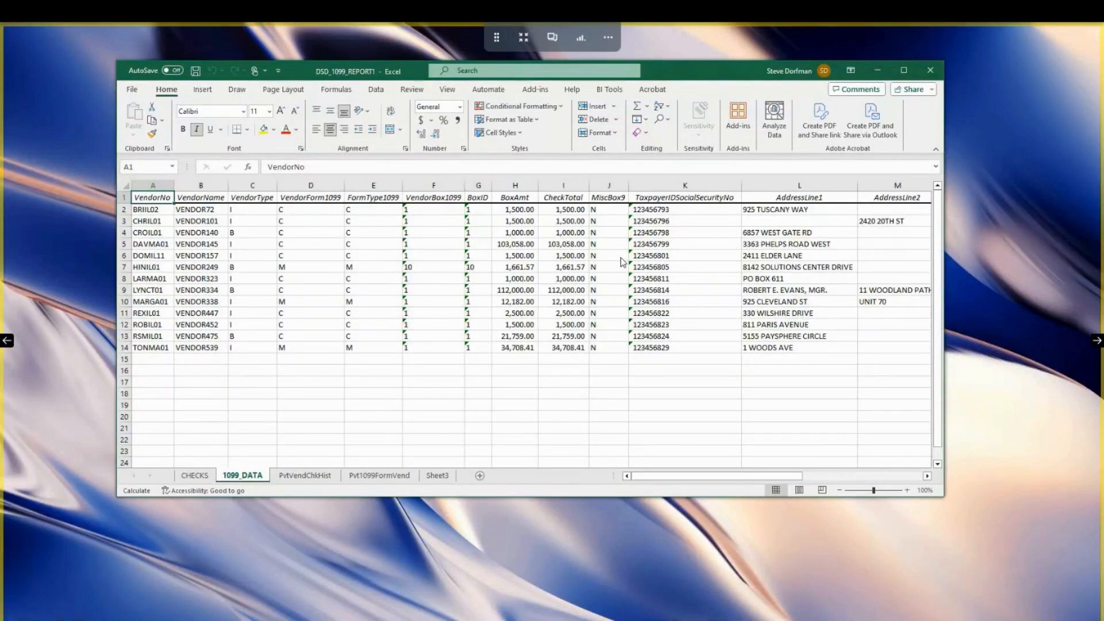
click(904, 70)
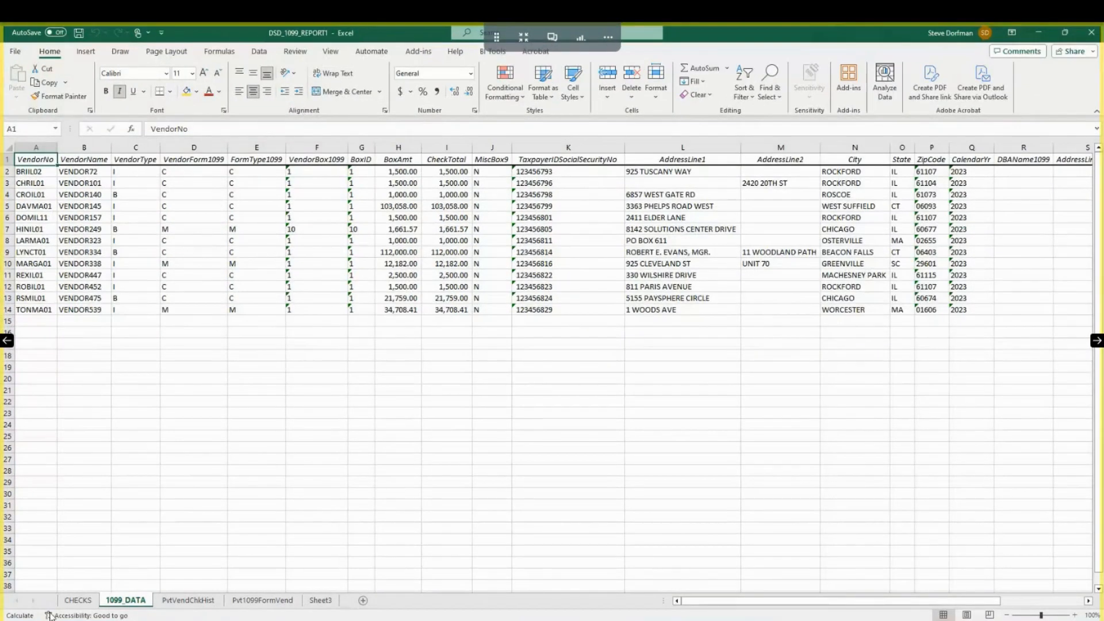
click(78, 601)
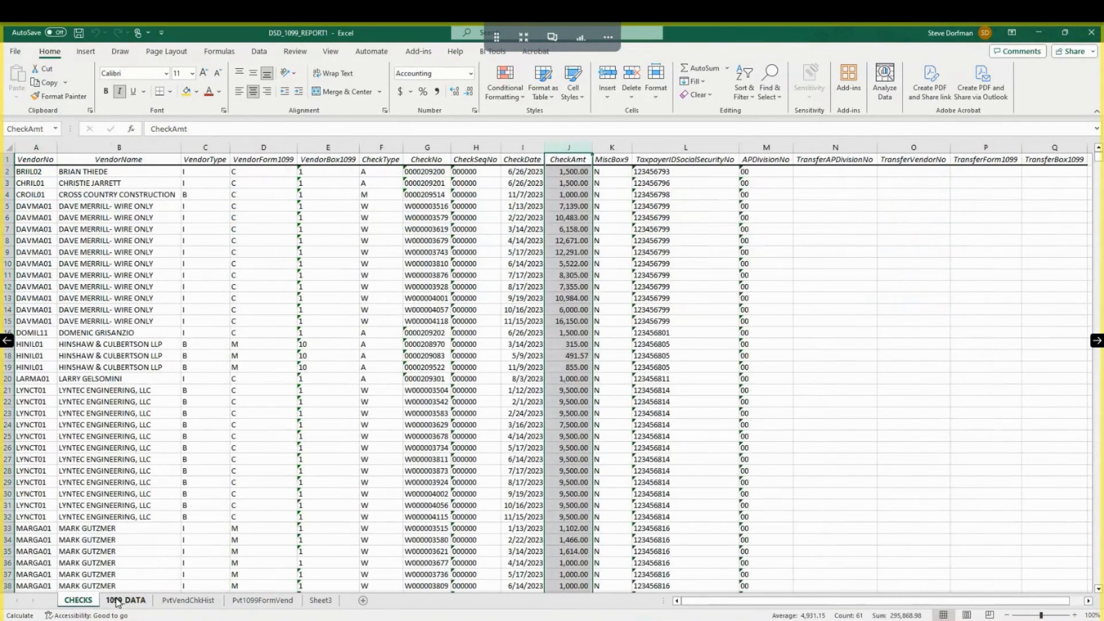
click(117, 601)
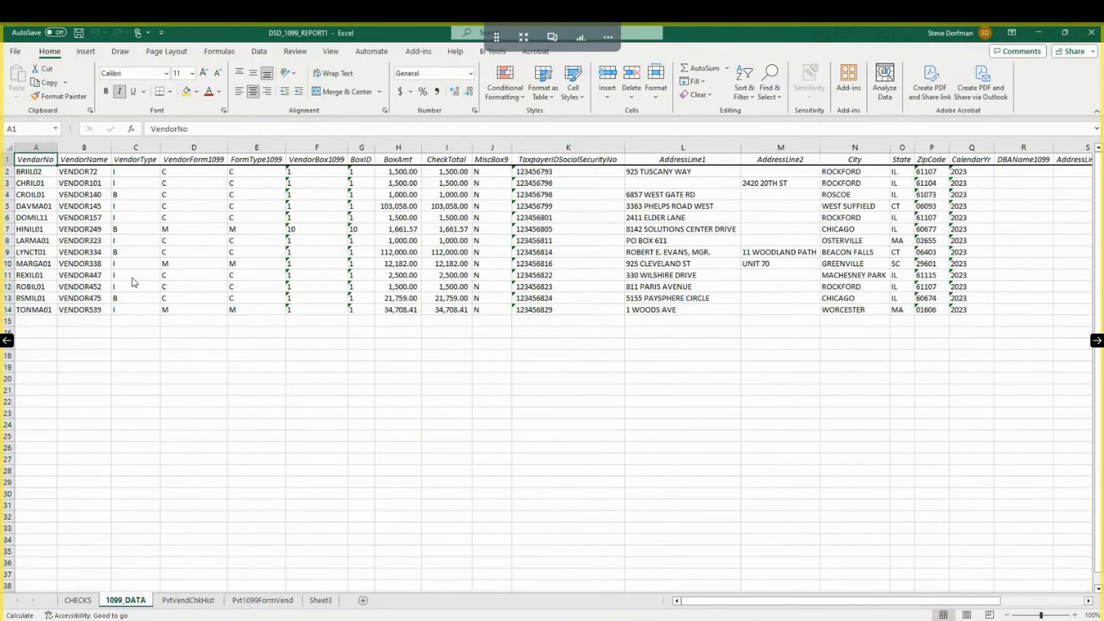
click(185, 601)
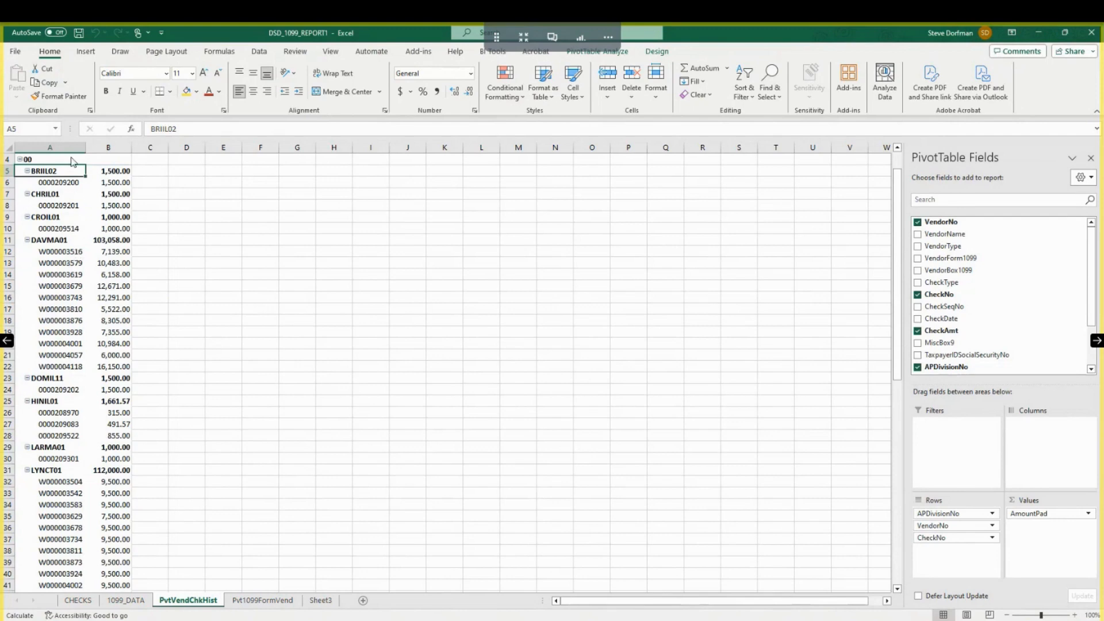
click(250, 600)
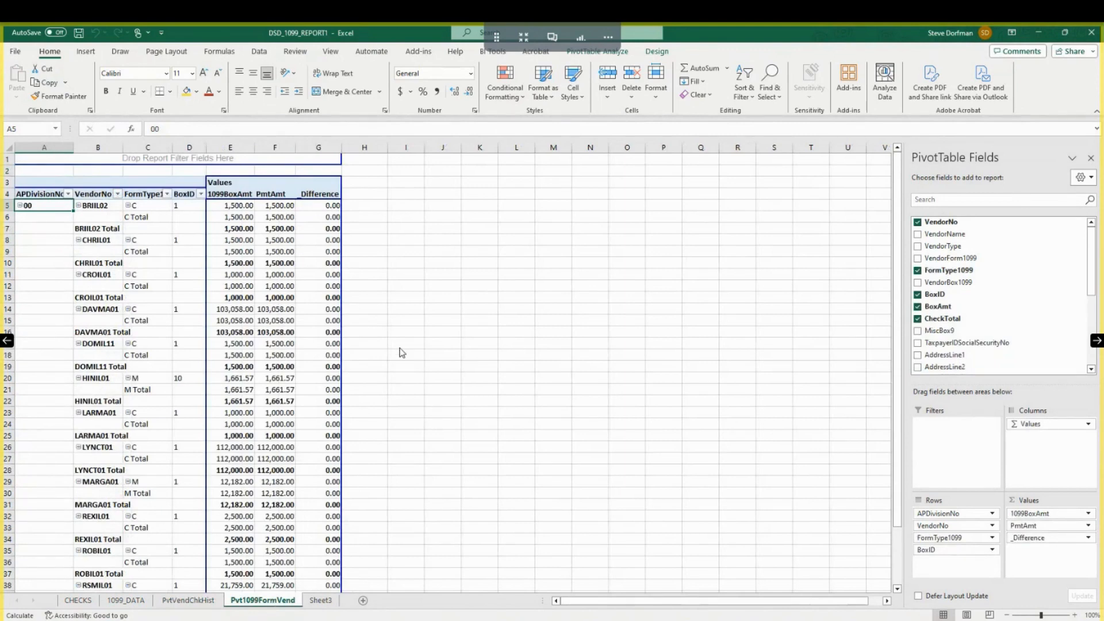
Step: Turn on column filters for the entire 1099_DATA sheet
click(127, 602)
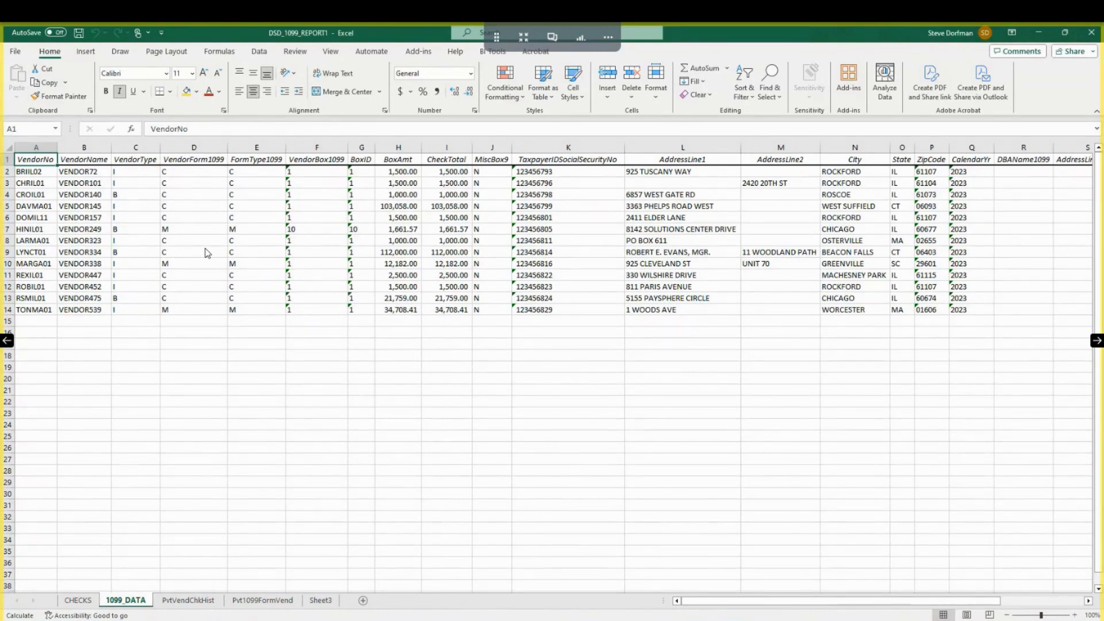
click(10, 147)
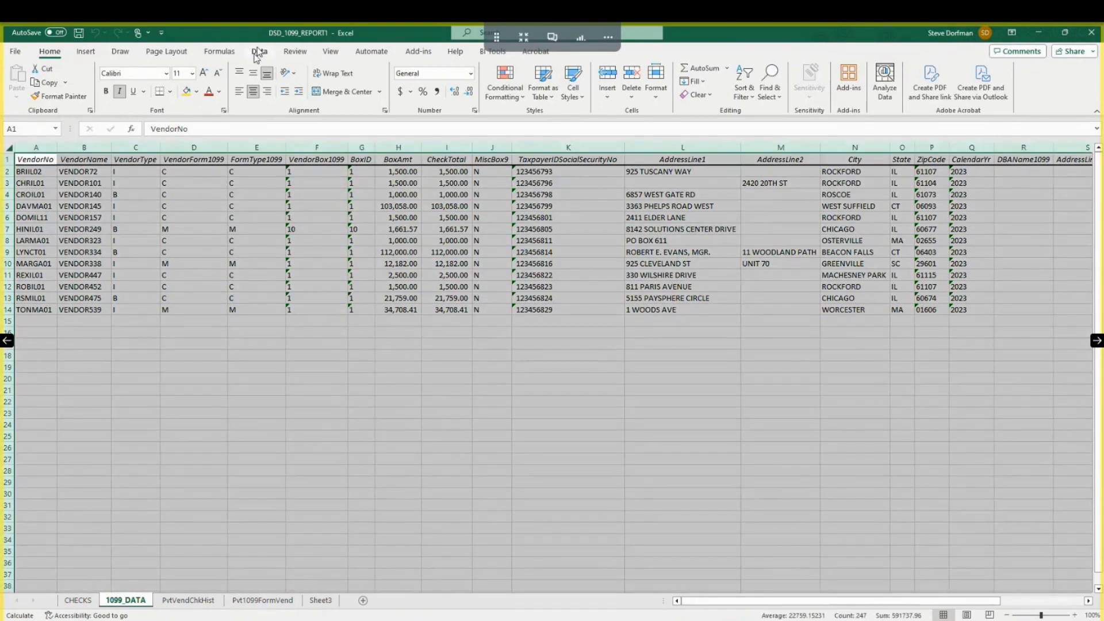
click(258, 51)
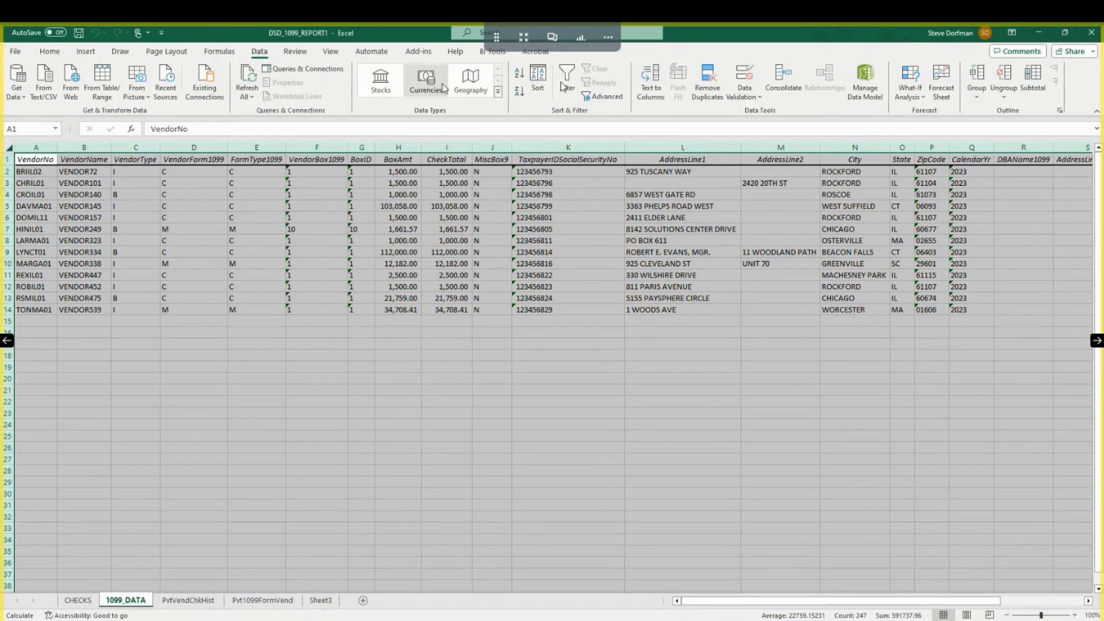
click(566, 83)
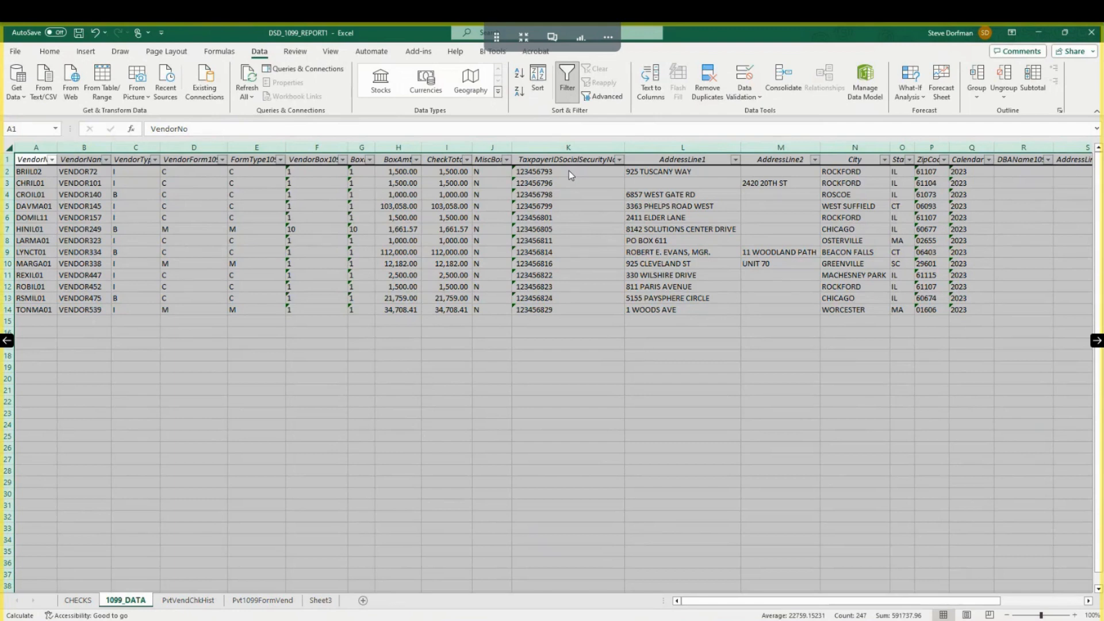
Step: Filter the VendorForm1099 column to exclude form code M, leaving only C
click(221, 161)
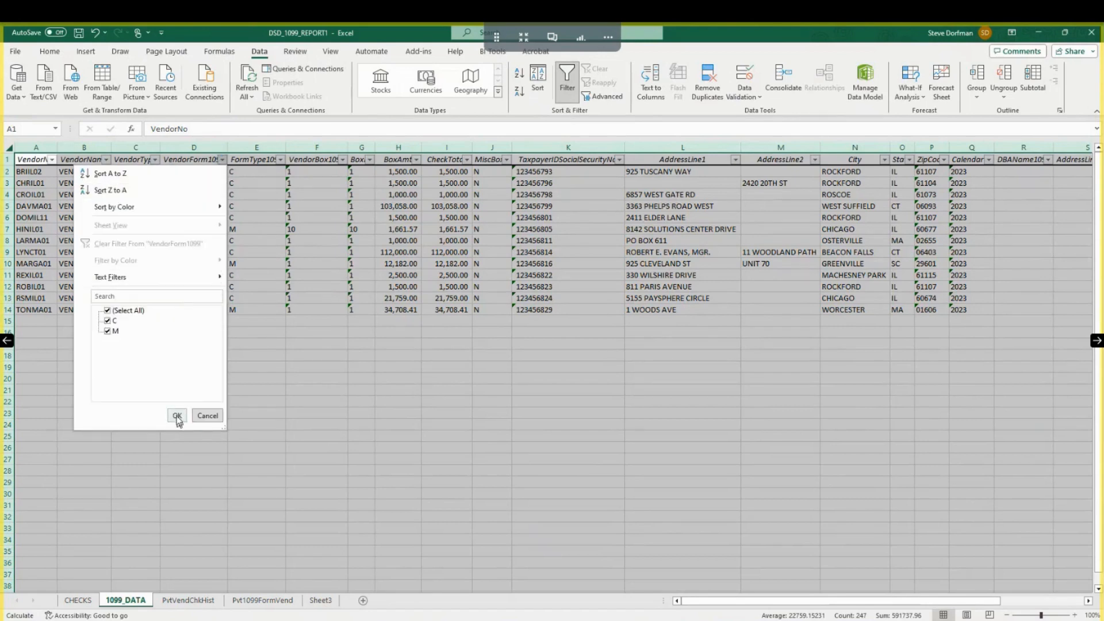
click(107, 332)
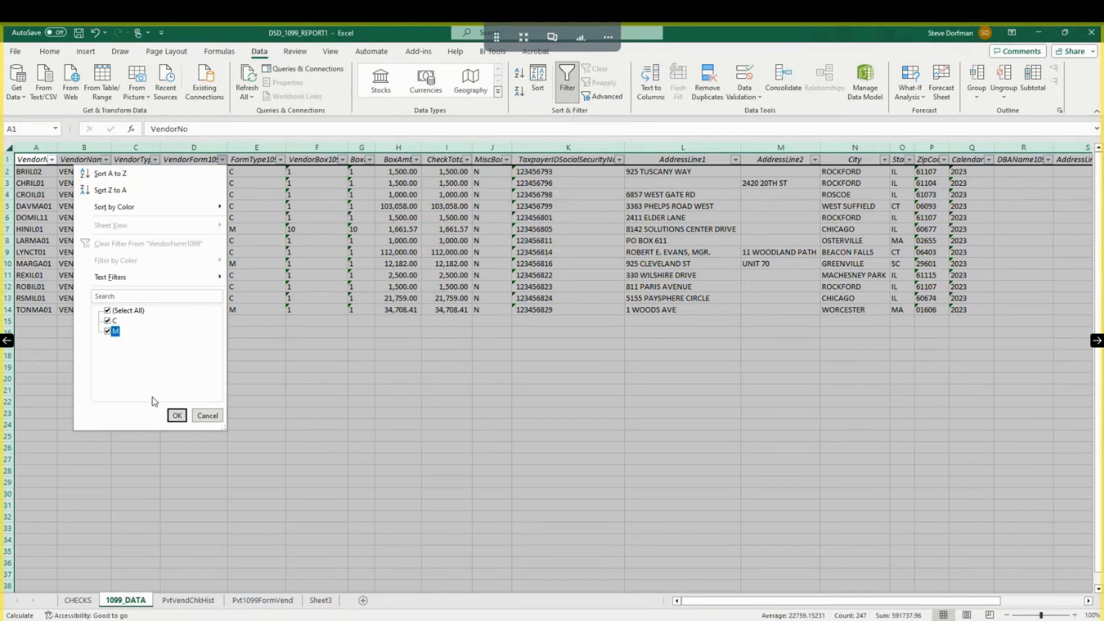
click(177, 416)
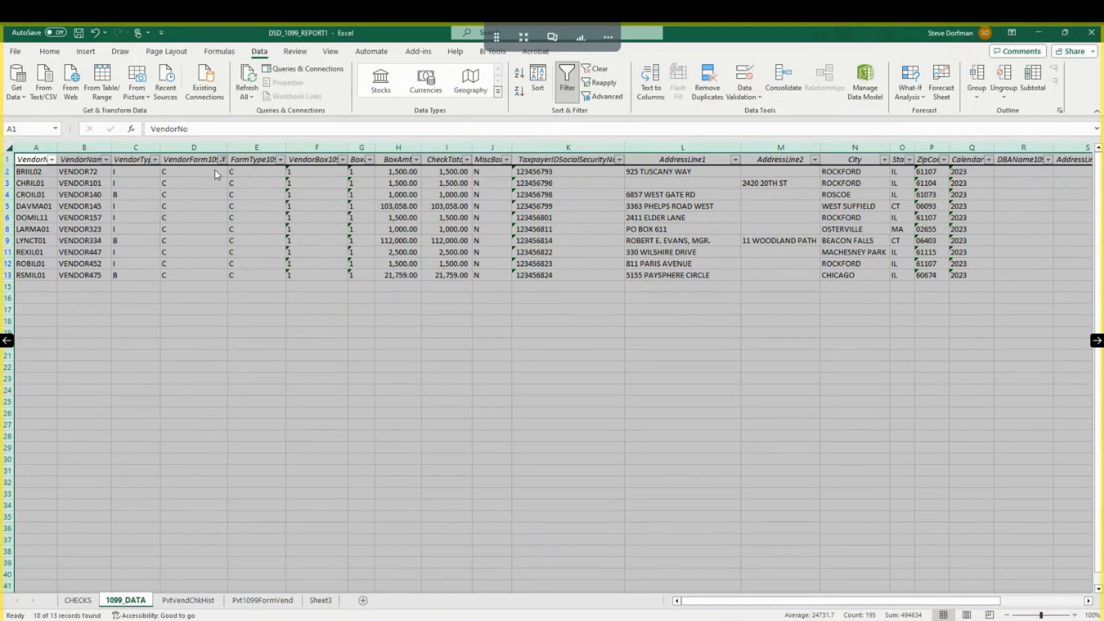
Step: Compare the filtered vendors' form type and box number columns, and check them against the 1099-NEC form
click(257, 171)
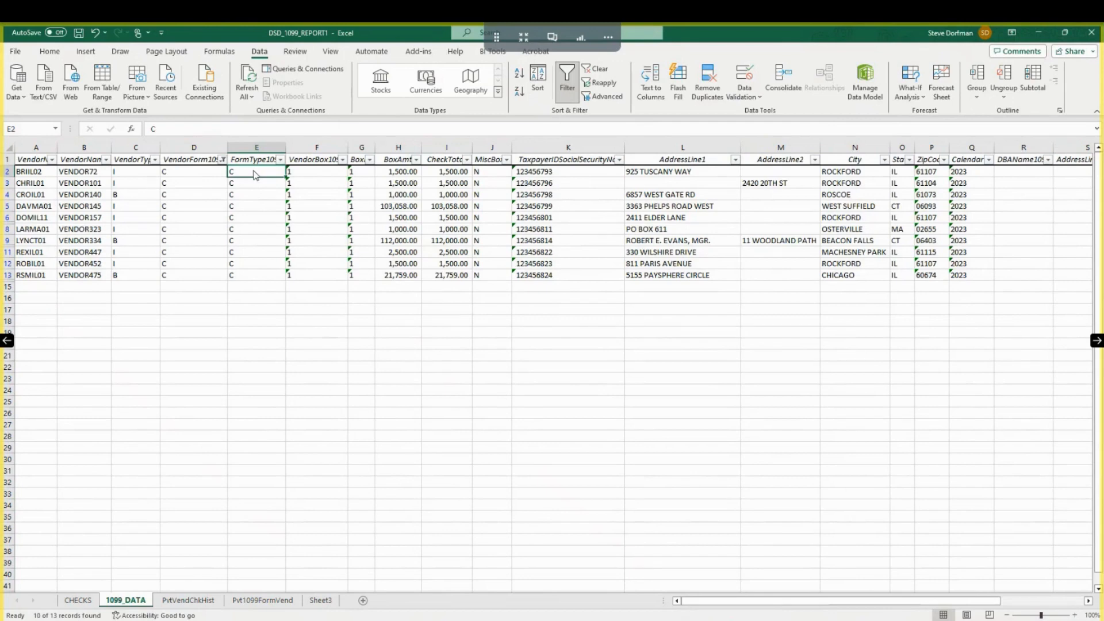
click(314, 175)
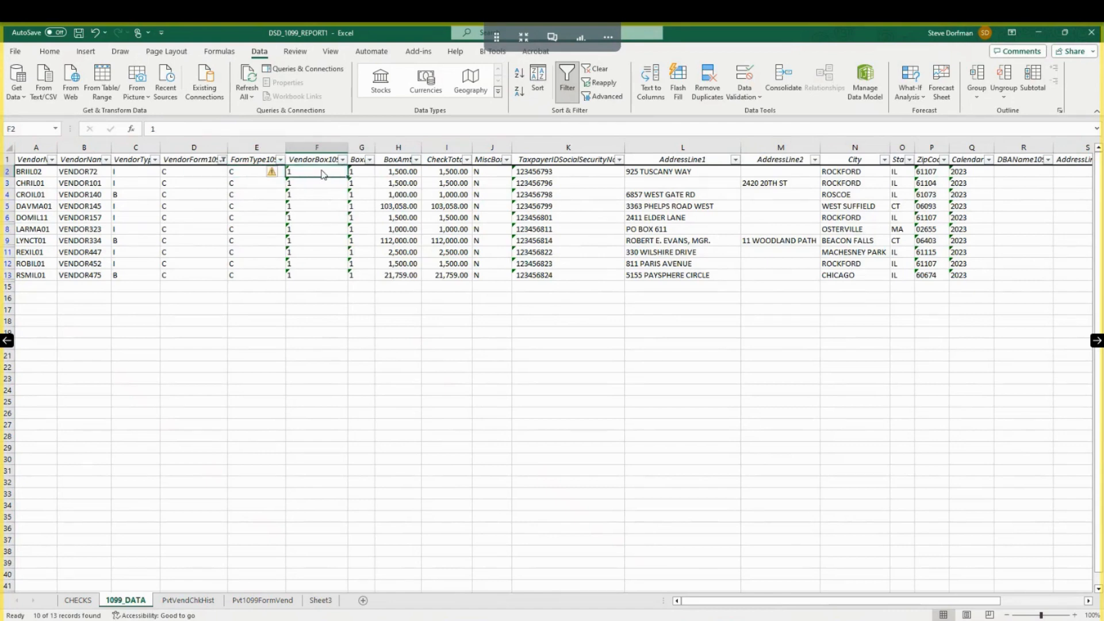
click(363, 173)
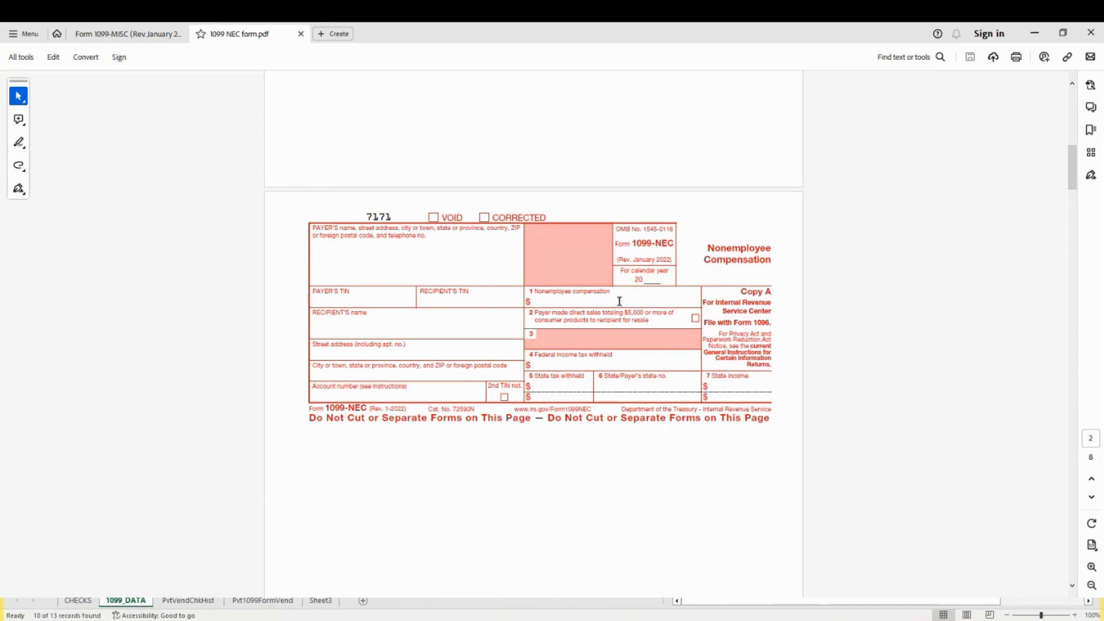
click(1033, 36)
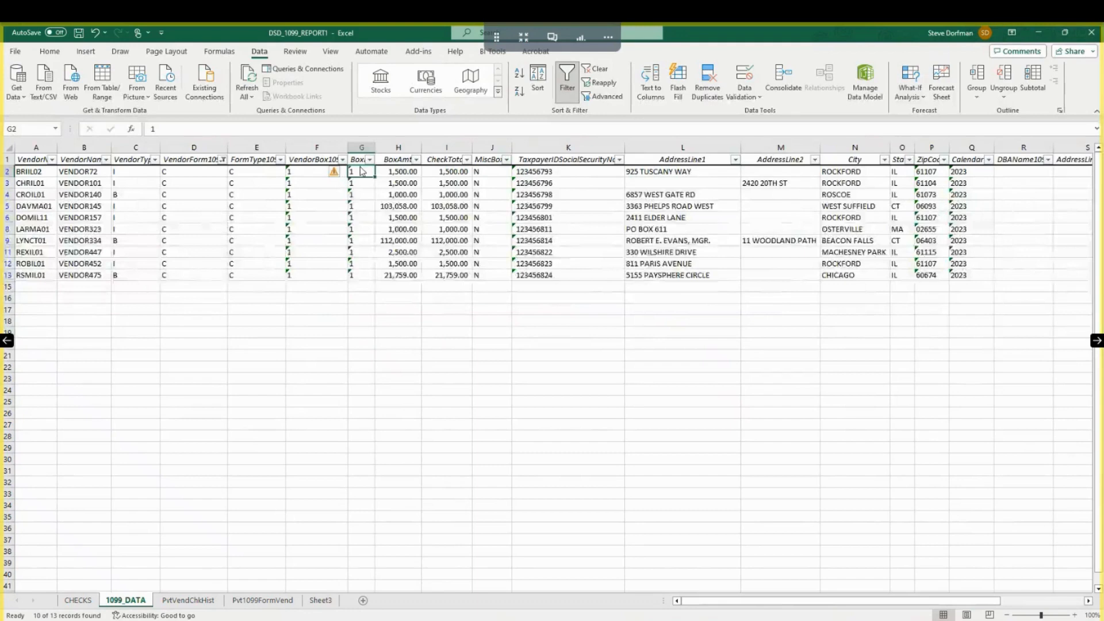
Step: Compare the box amount with the check total formula, and examine the 1099 DBA name and address override columns
click(399, 172)
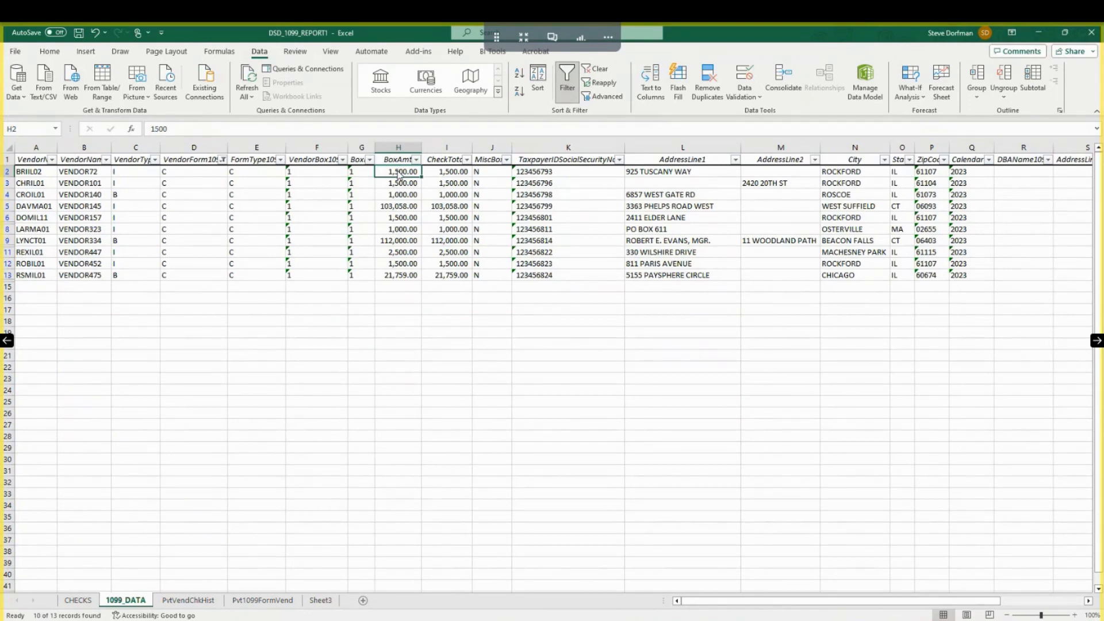
click(436, 172)
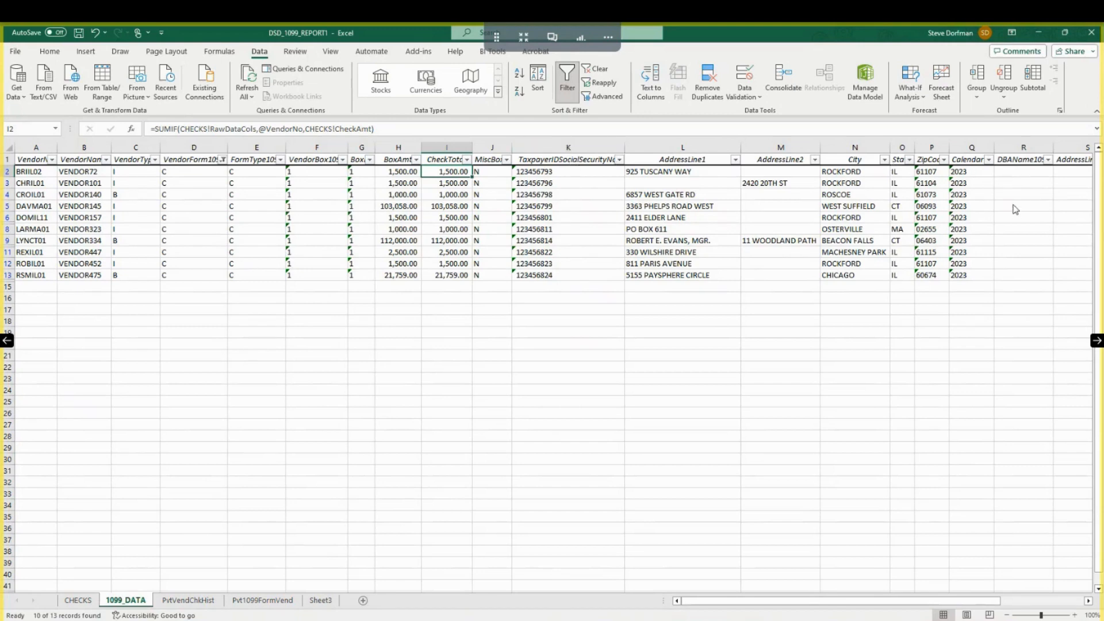
click(1088, 602)
click(1089, 602)
click(1088, 602)
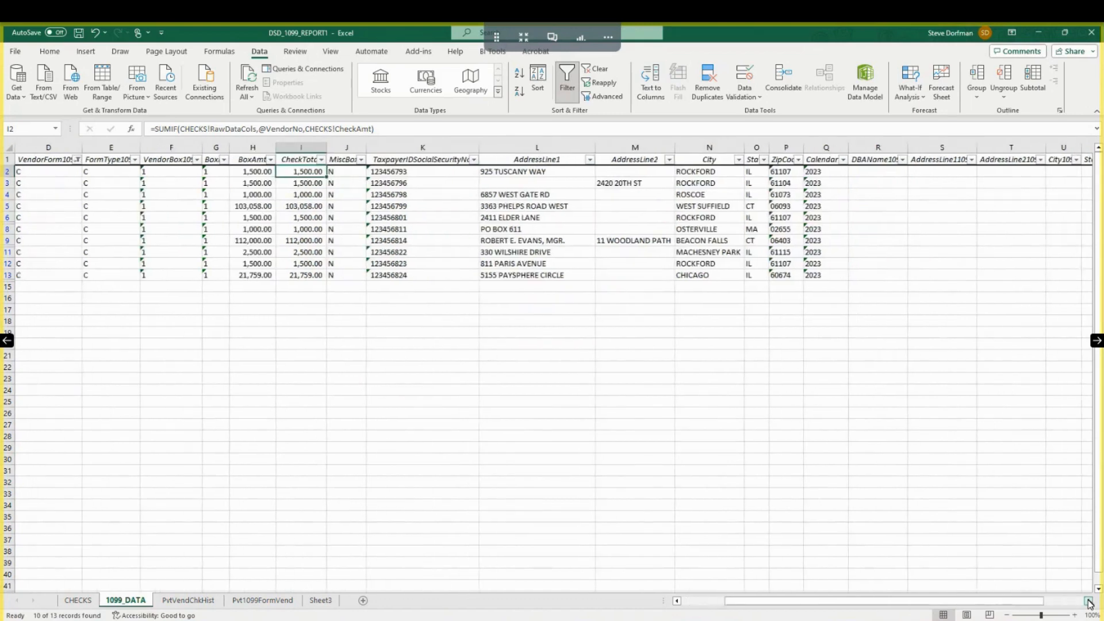
Step: Examine the remaining 1099 override and AP division columns, and check the address lines of vendor LYNCT01
click(1088, 602)
click(1089, 602)
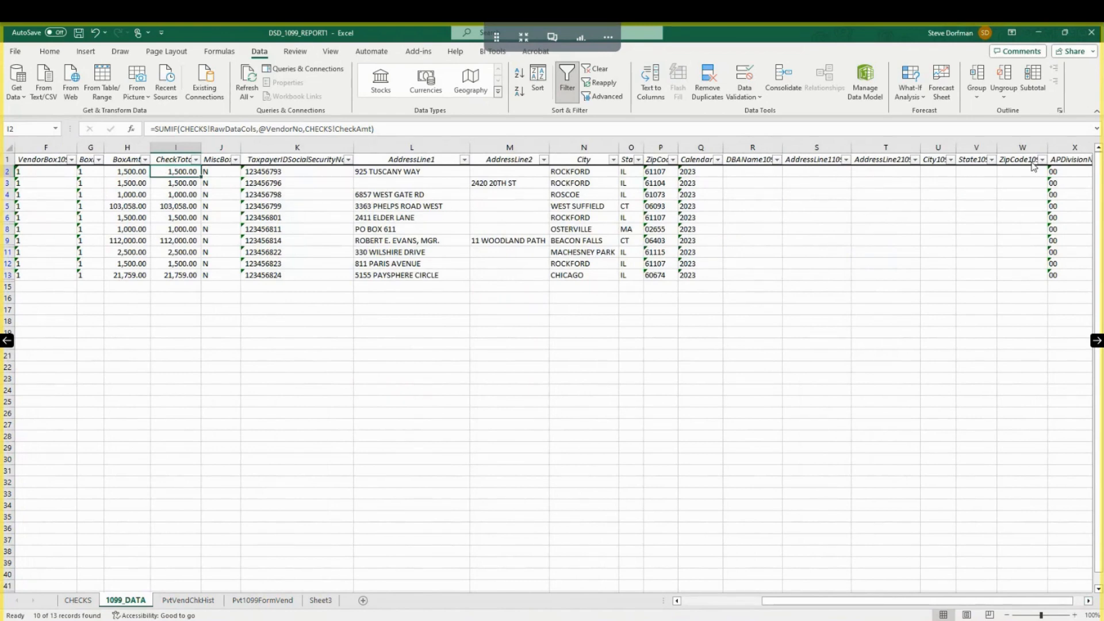
click(1089, 601)
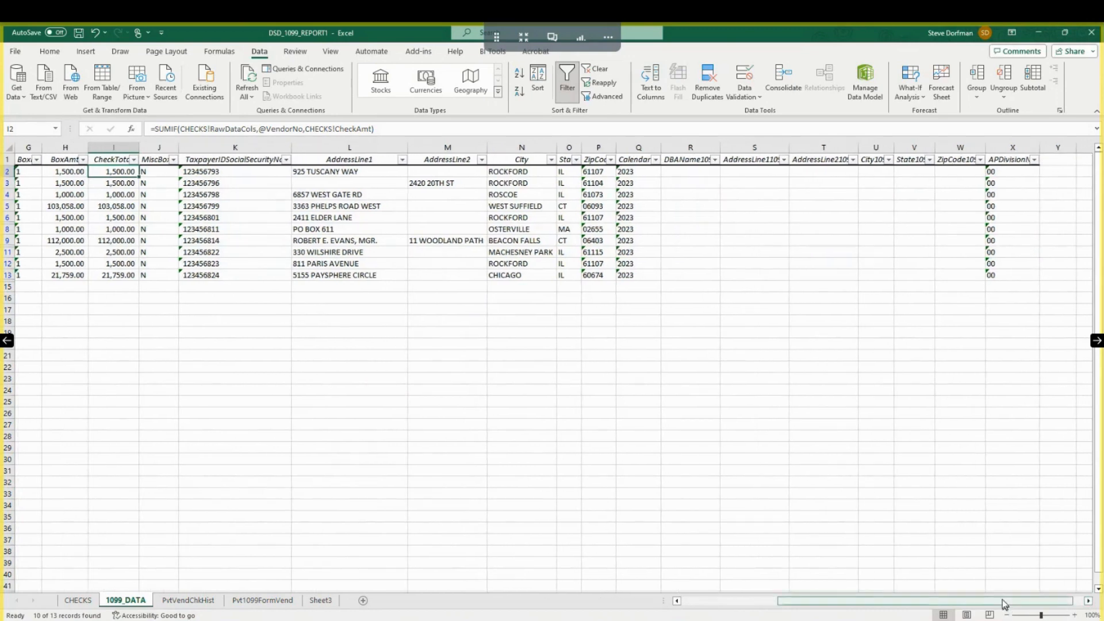
drag(1004, 601, 946, 598)
drag(721, 604, 713, 607)
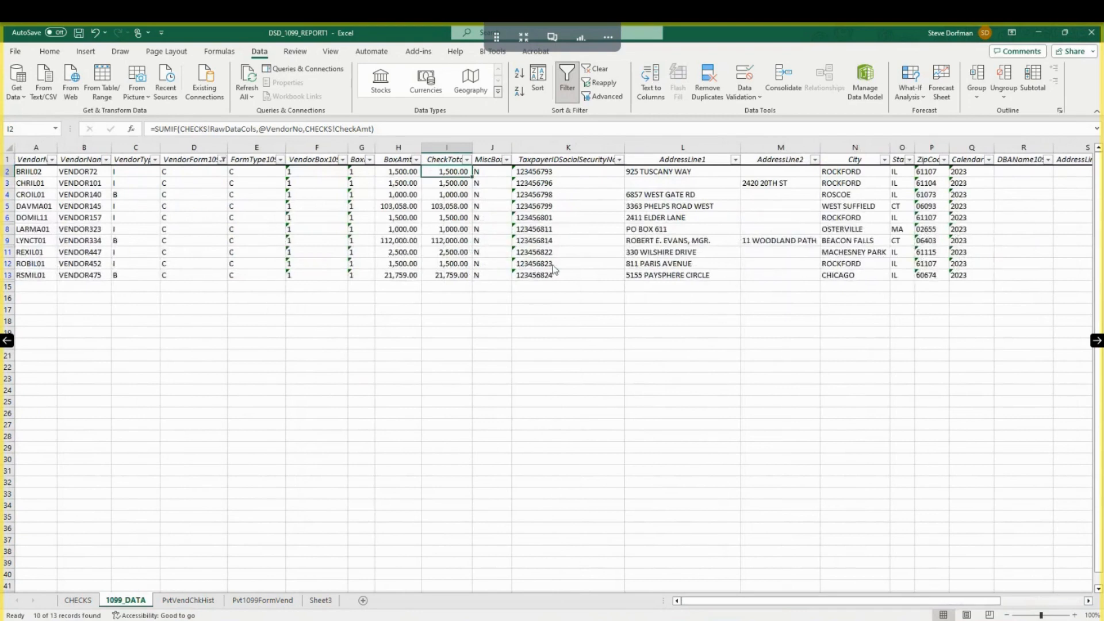
click(701, 246)
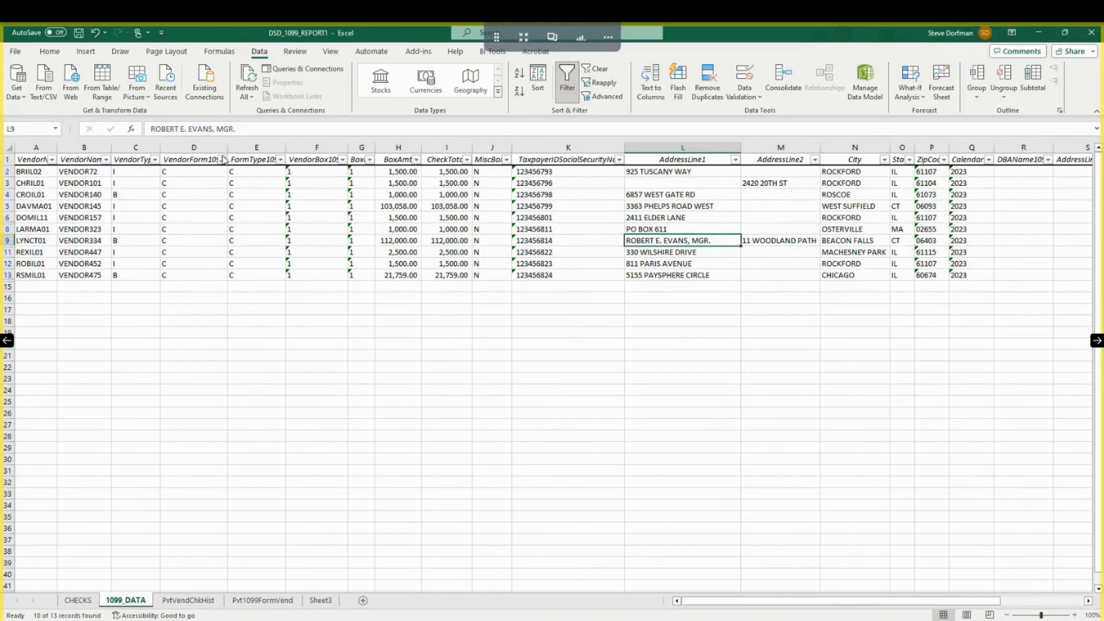
Step: Change the VendorForm1099 filter on the 1099_DATA sheet to show only form code M
click(222, 159)
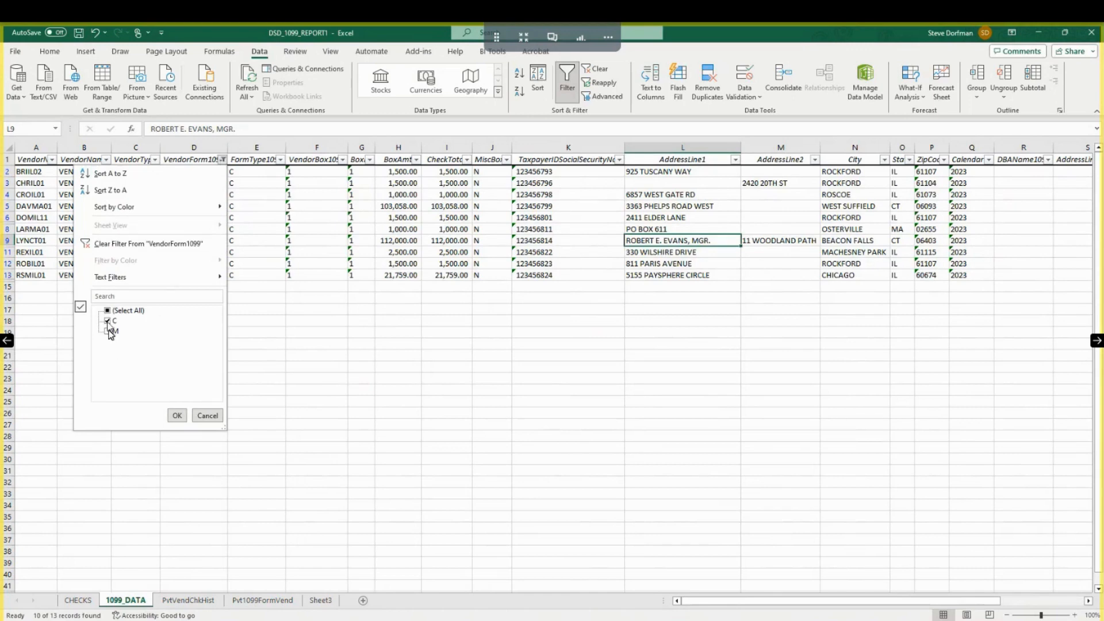
click(108, 332)
click(107, 321)
click(177, 415)
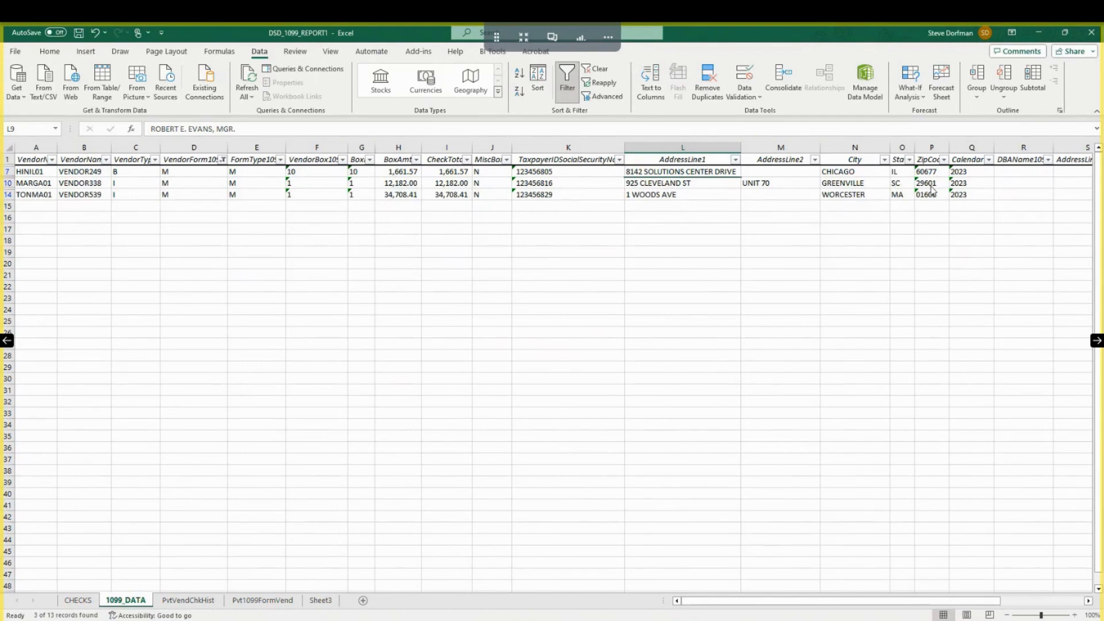
Step: Review the override columns for the form M vendors, and check their box numbers against the 1099-MISC form PDF
click(1041, 604)
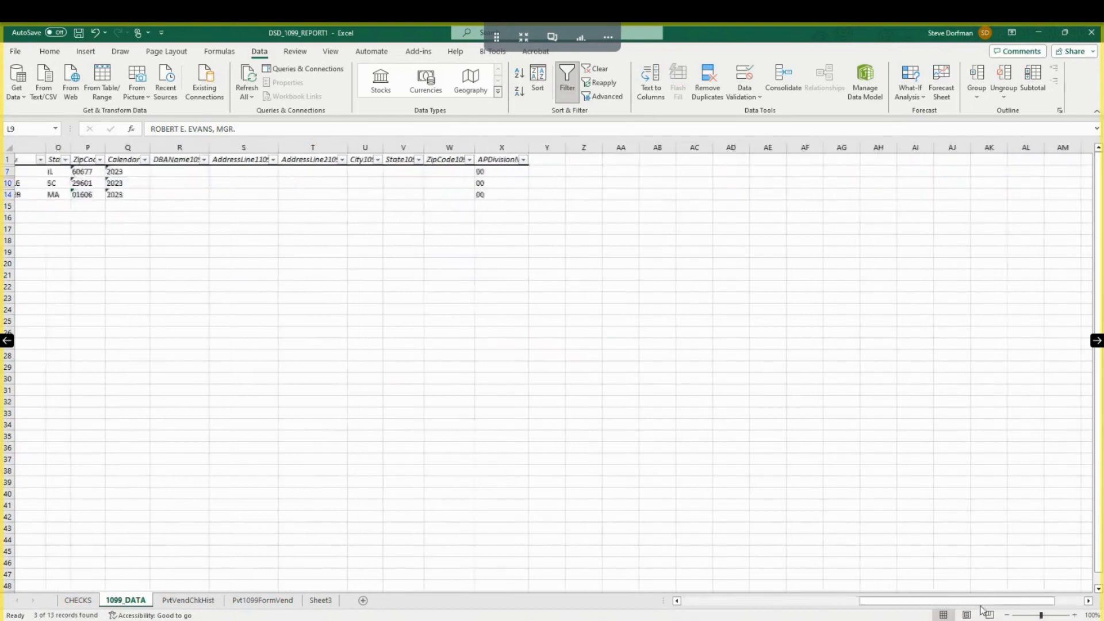
click(696, 602)
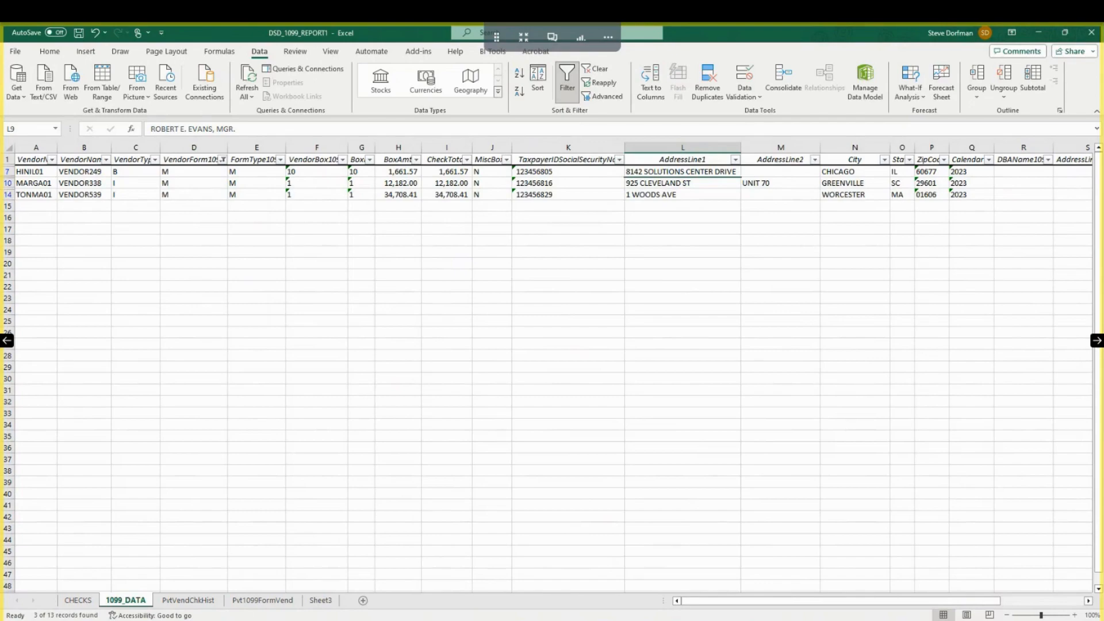
key(alt+Tab)
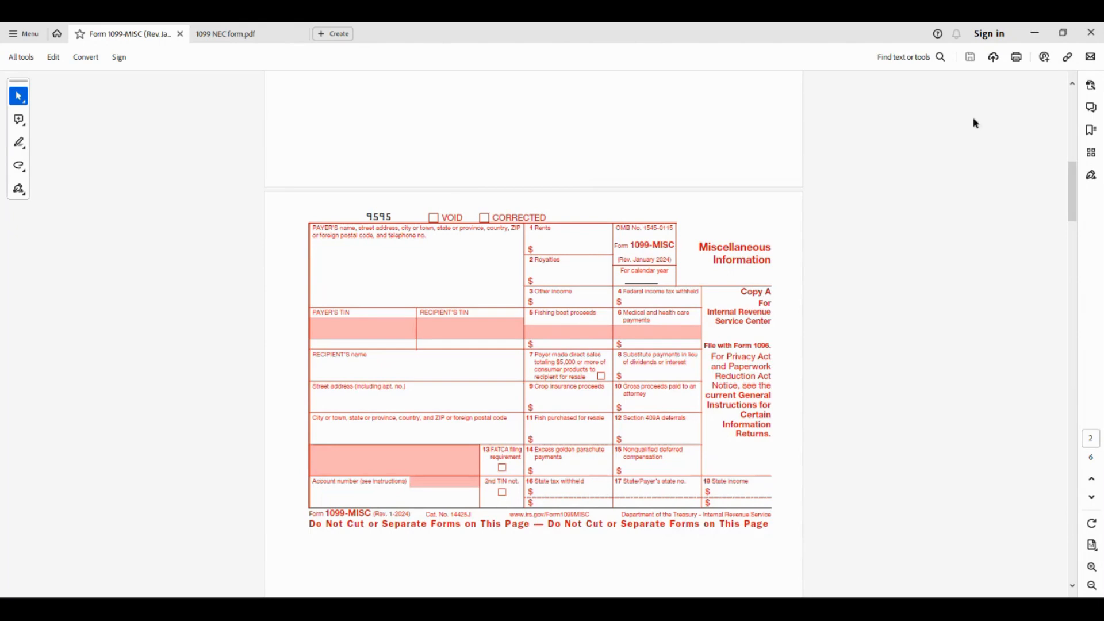
click(1033, 35)
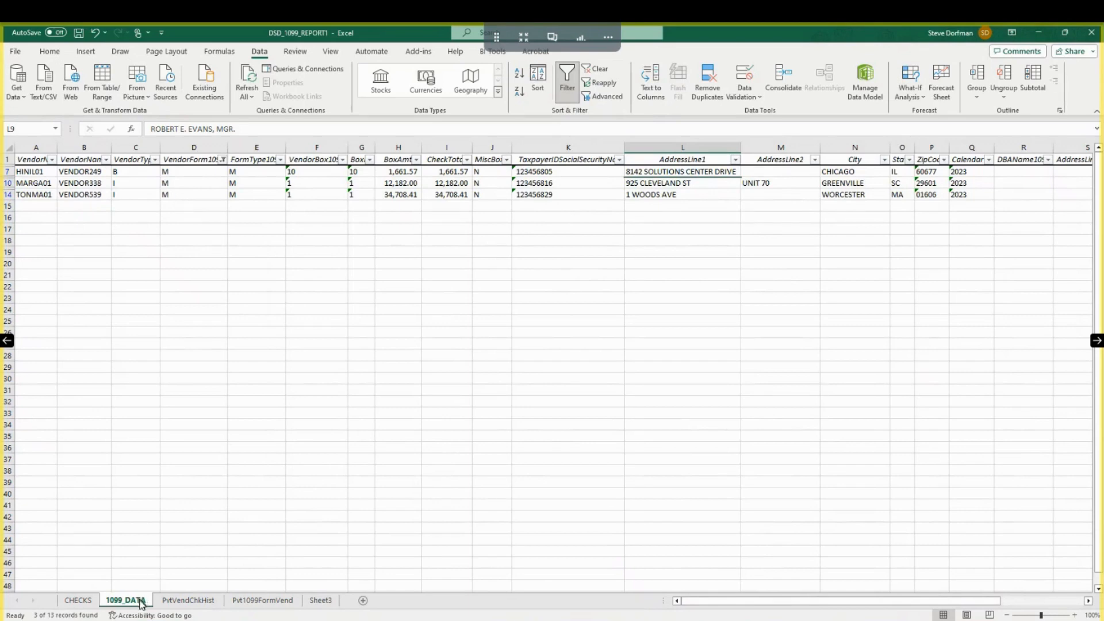
Step: Compare box and payment amounts in the Pvt1099FormVend pivot through the grand total, and revisit the PvtVendChkHist and 1099_DATA sheets
click(263, 600)
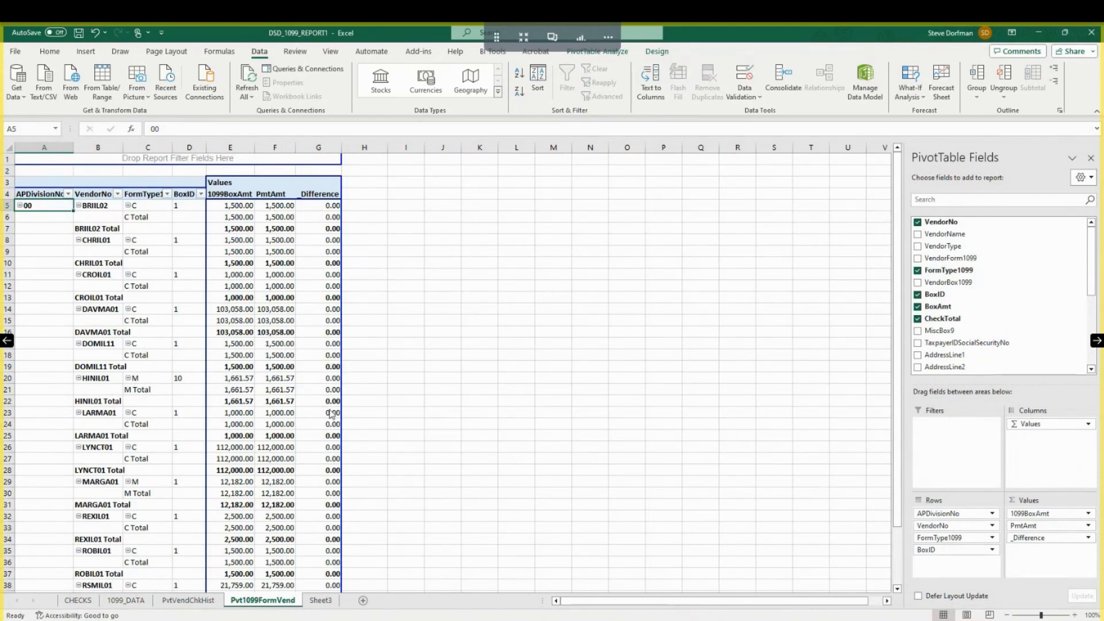
scroll(326, 437, down, 4)
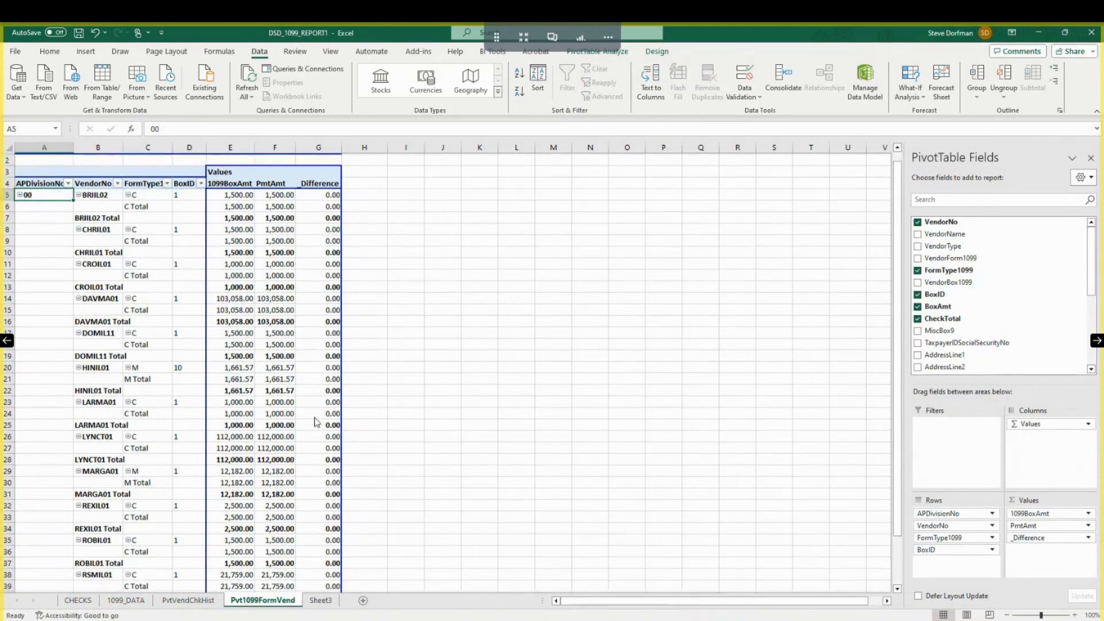
scroll(320, 486, down, 1)
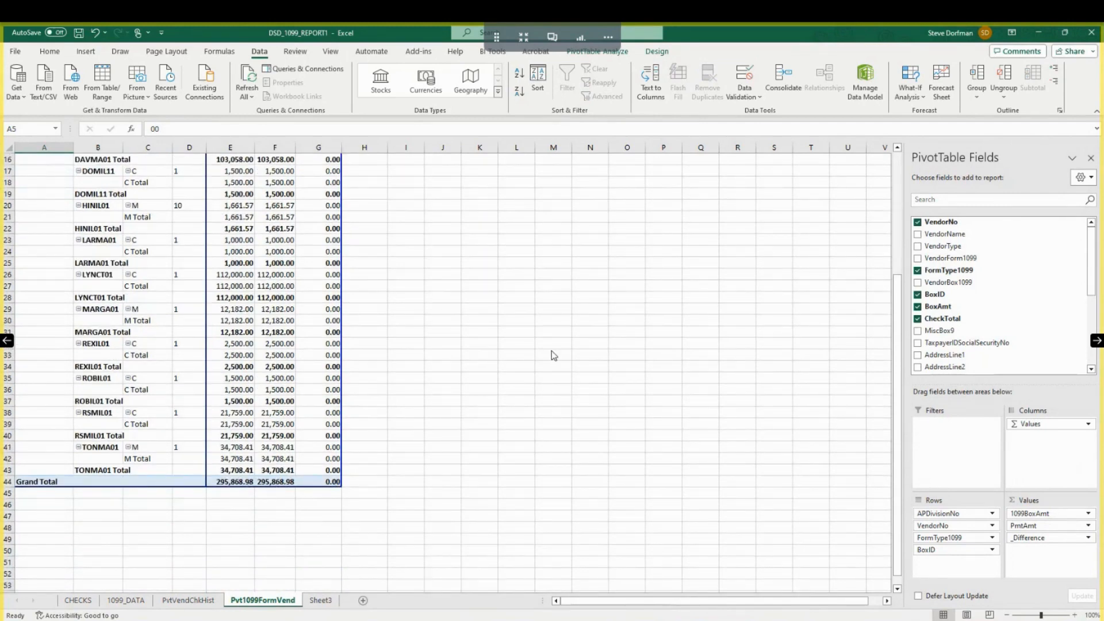
scroll(278, 454, up, 5)
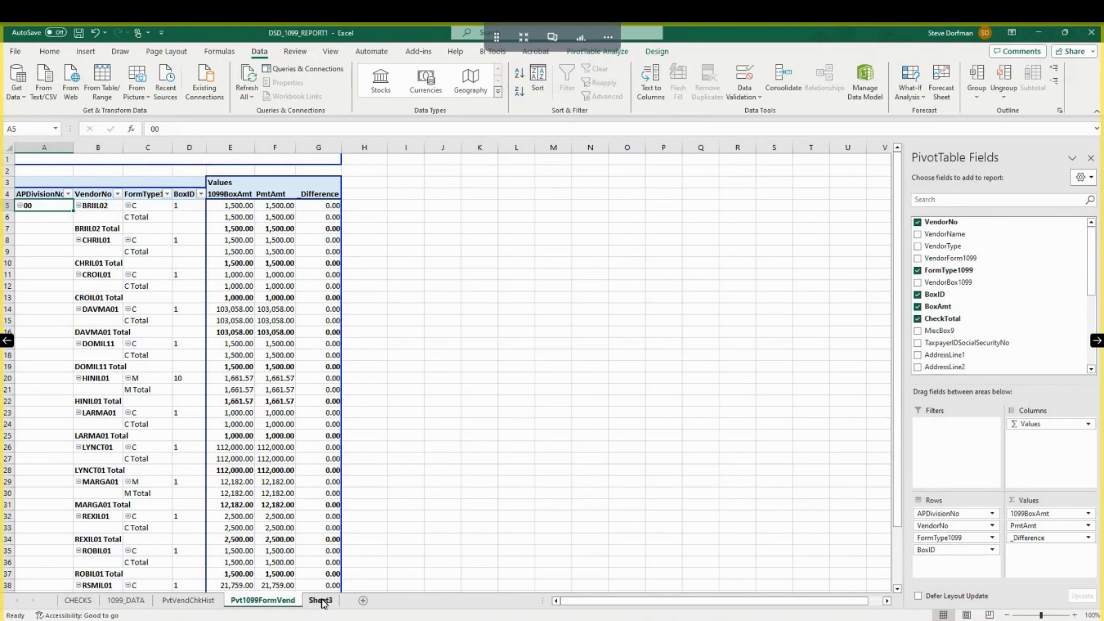
click(191, 602)
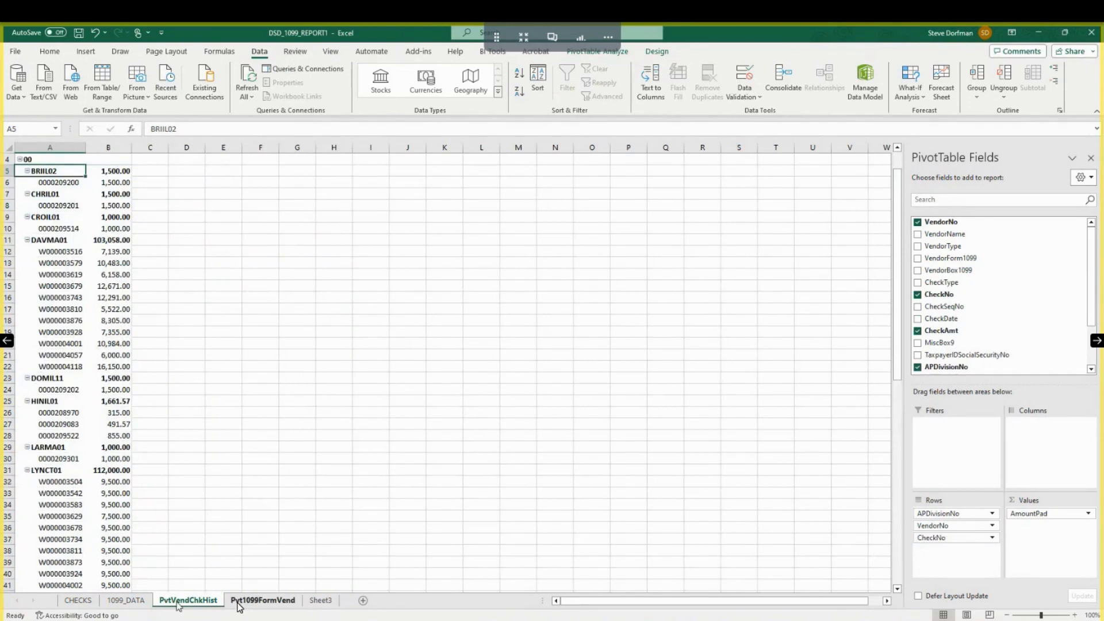
click(125, 602)
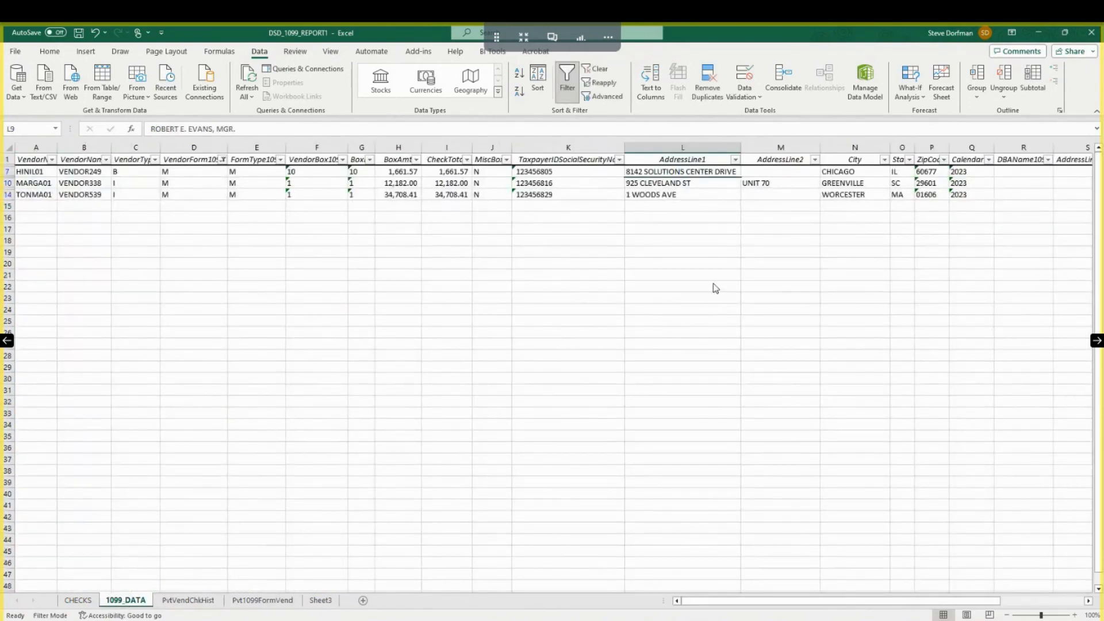
Step: Filter FormType1099 in the Pvt1099FormVend pivot table to show only form code C
click(285, 602)
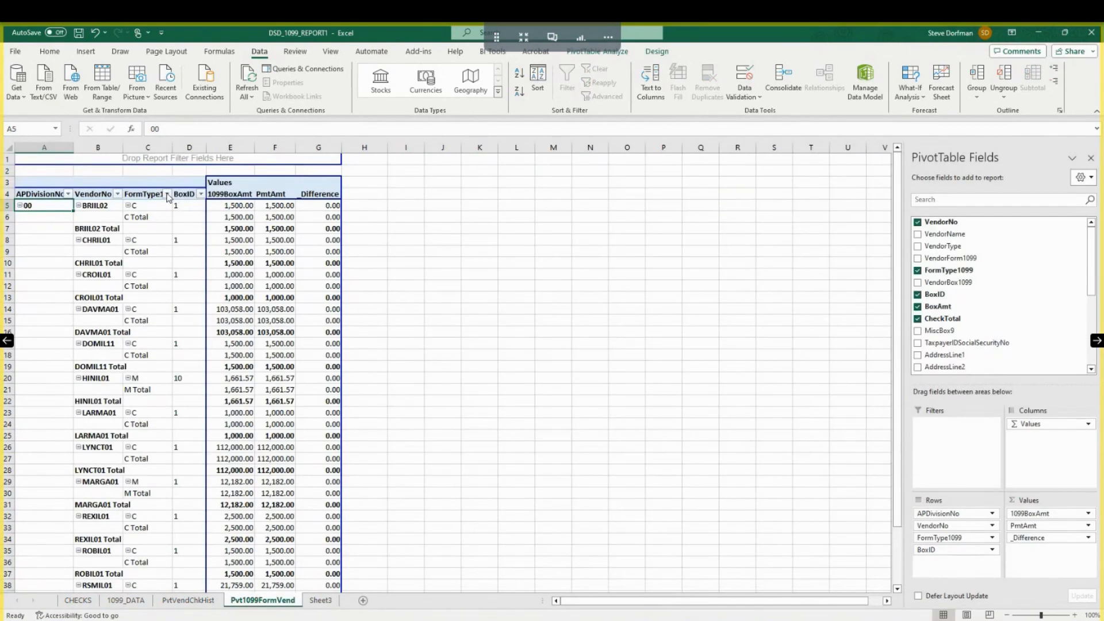
click(167, 196)
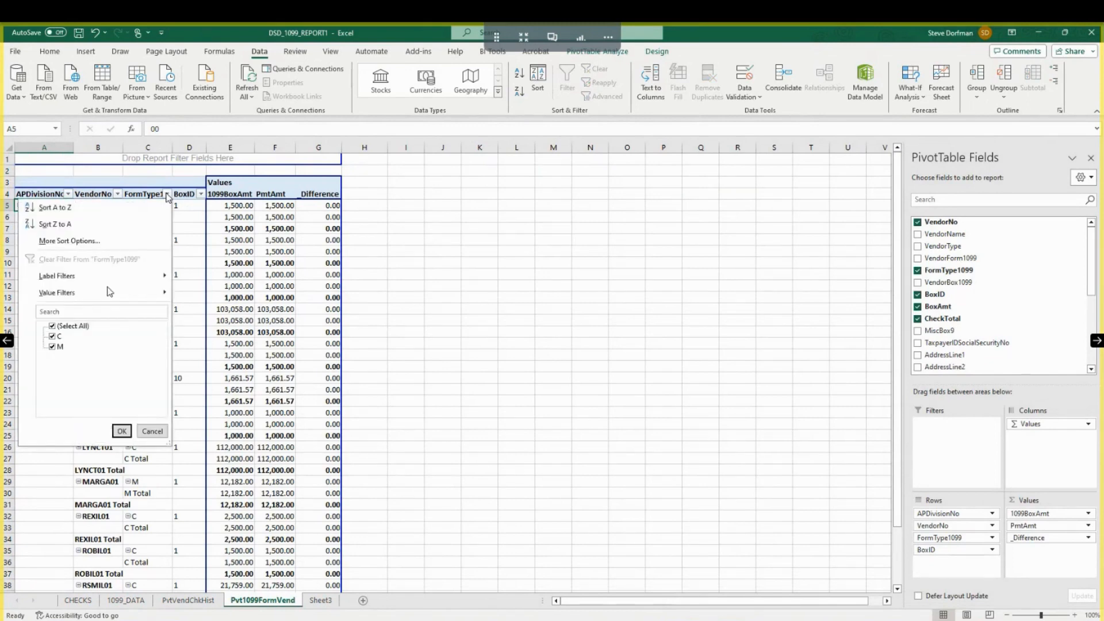
click(52, 347)
click(122, 432)
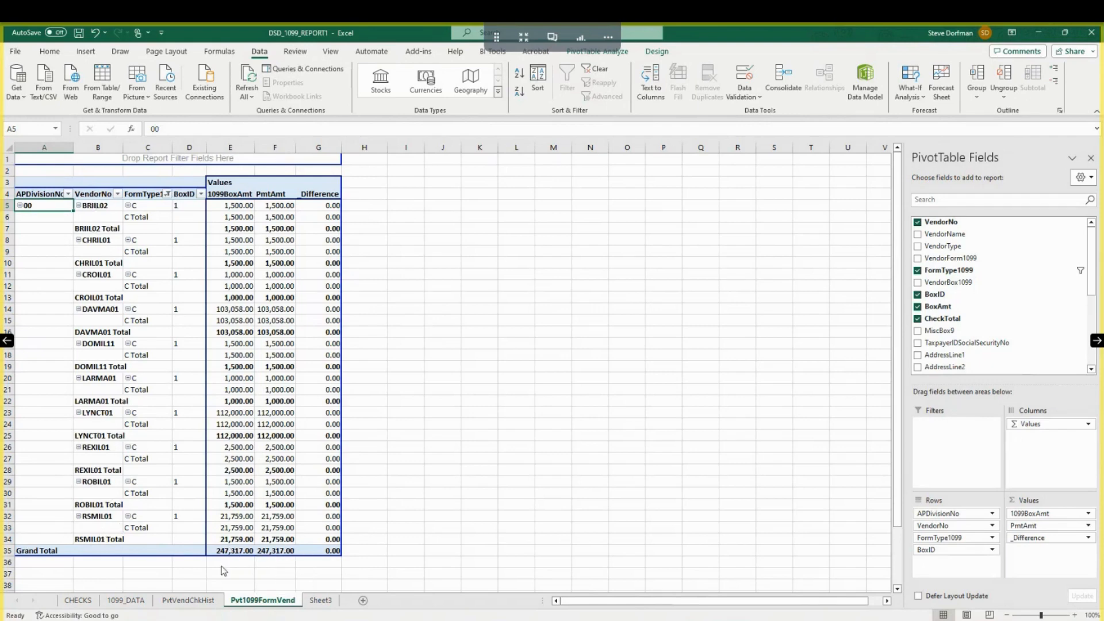
Step: Switch the pivot table's FormType1099 filter to show only form code M
click(166, 194)
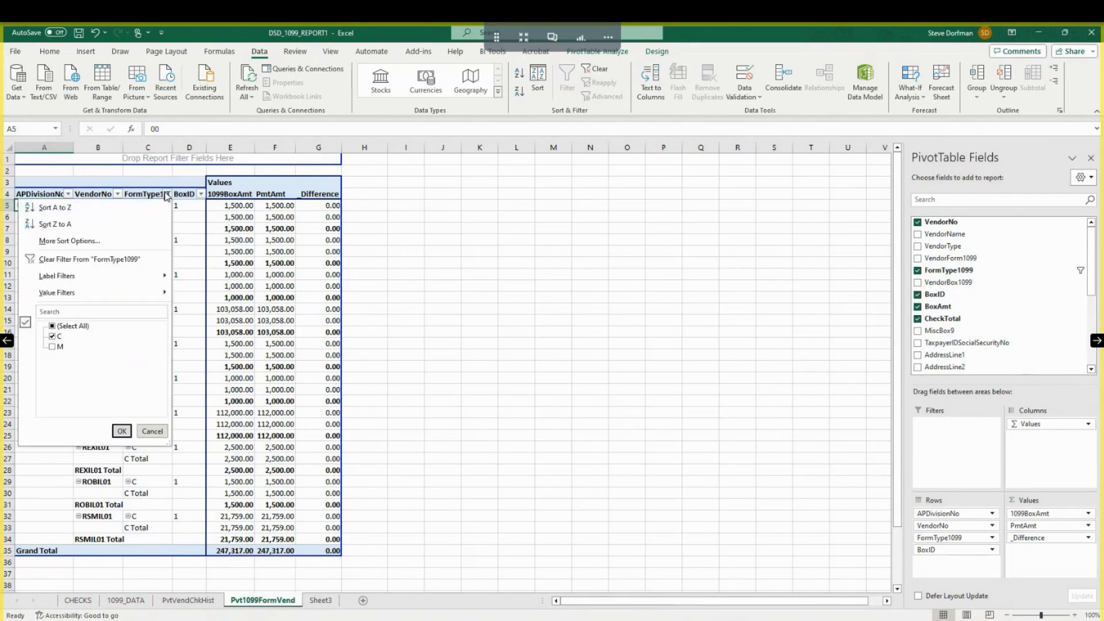
click(53, 347)
click(52, 336)
click(121, 432)
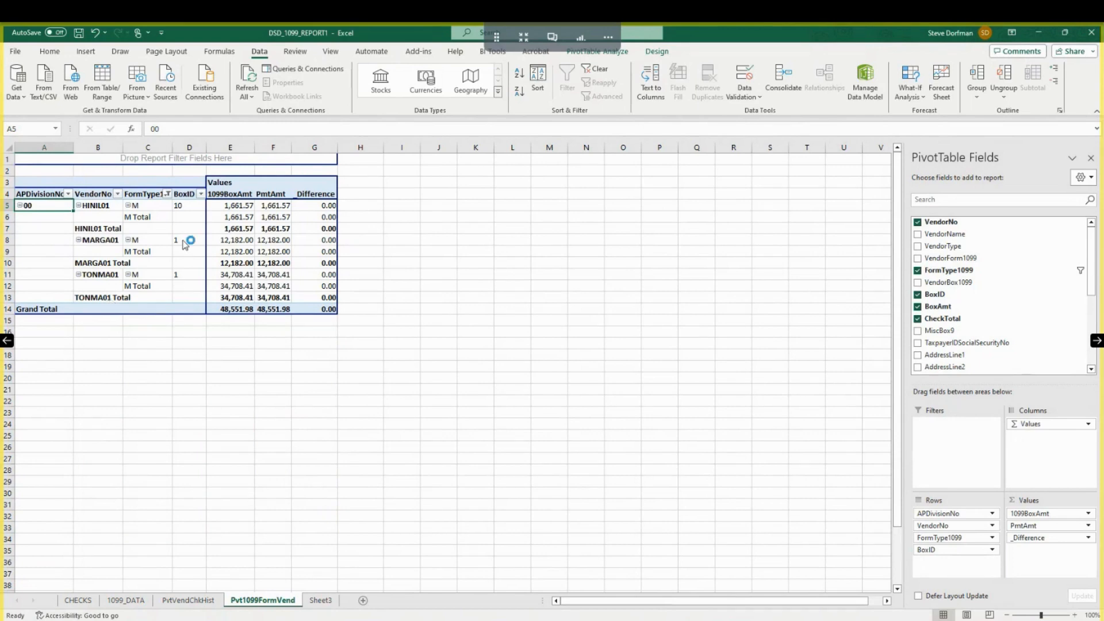
mouse_move(232, 245)
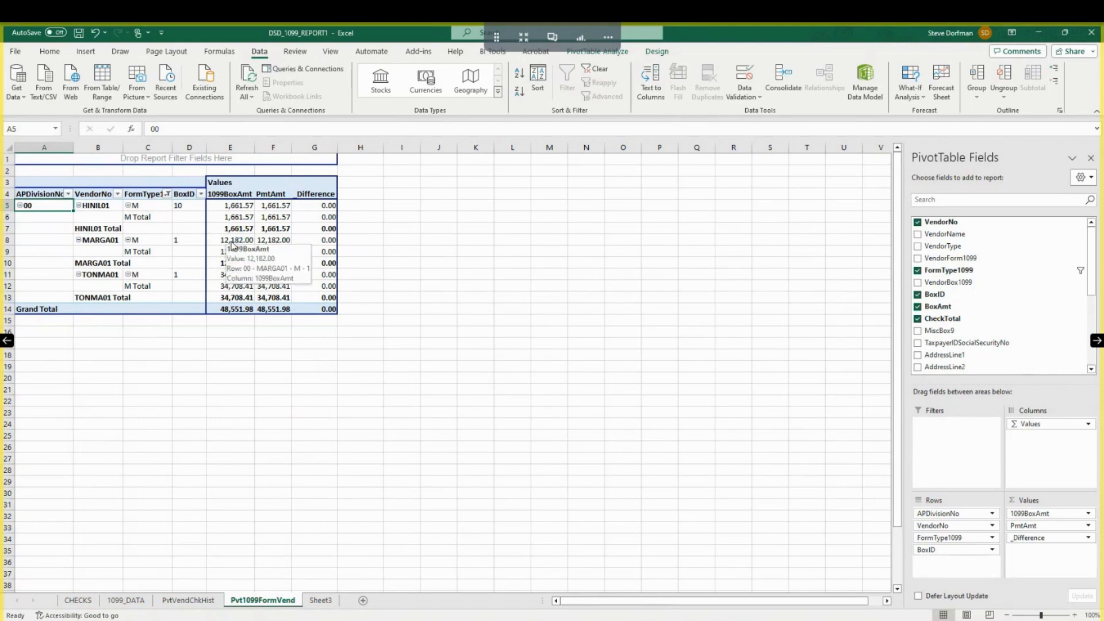